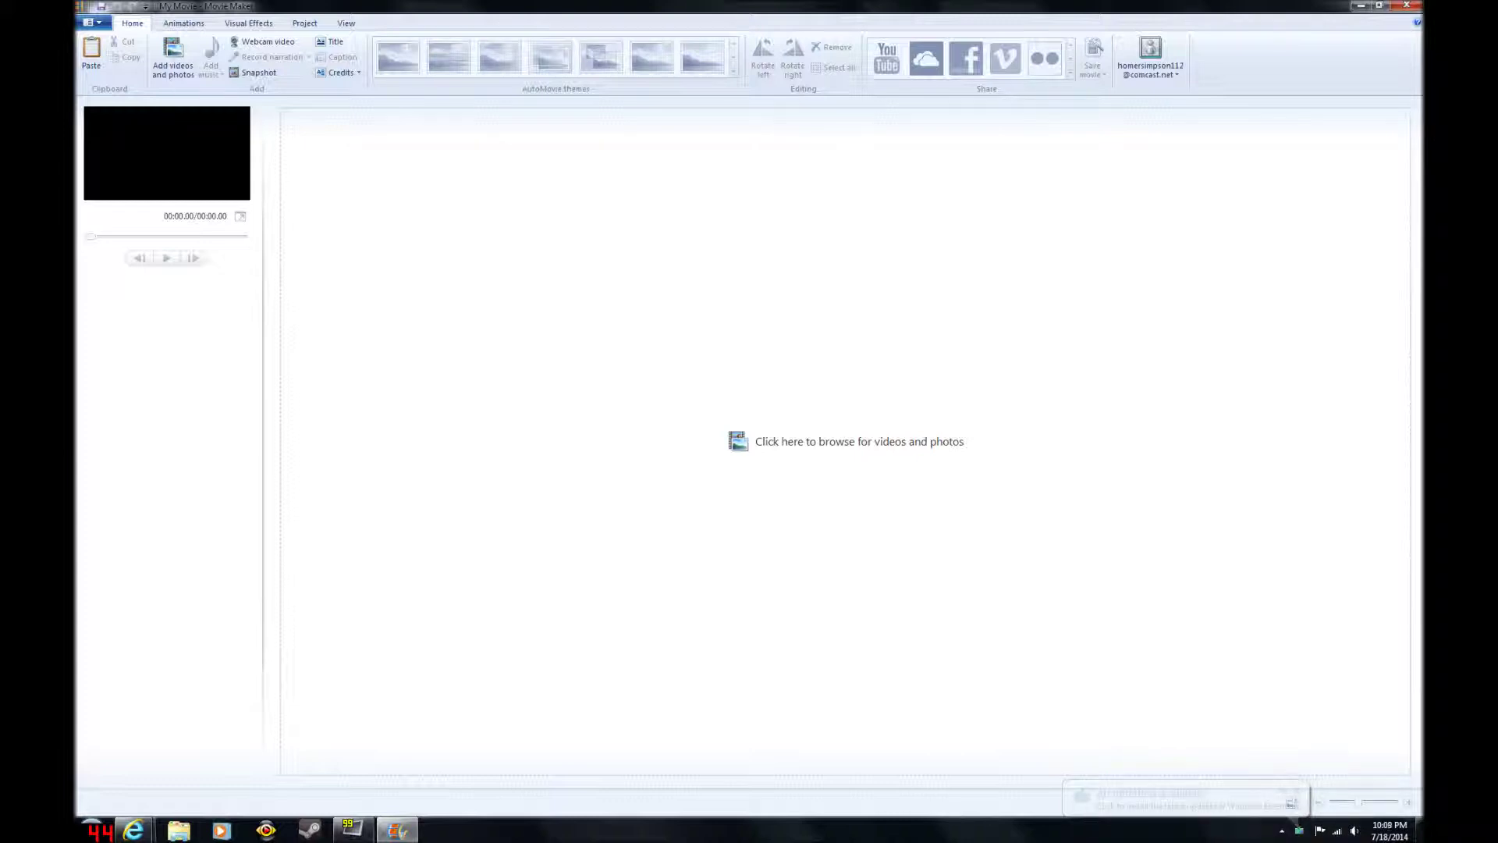
# Add the HKShip AVI and the Dwm 'thanks for watching' clip from D:\gameplay videos
pyautogui.hotkey('ctrl', 'i')
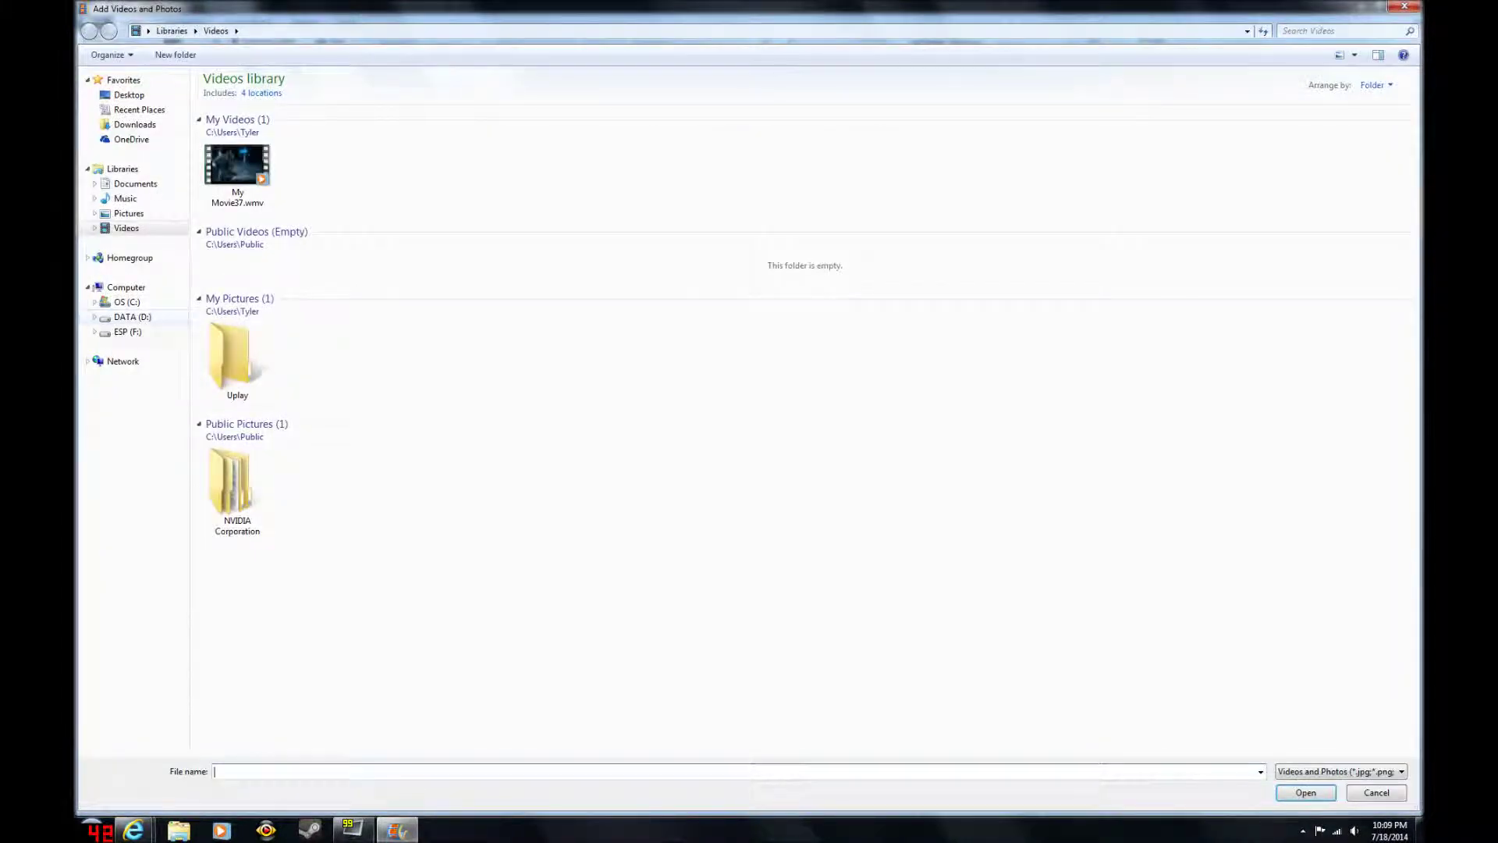
pyautogui.click(133, 316)
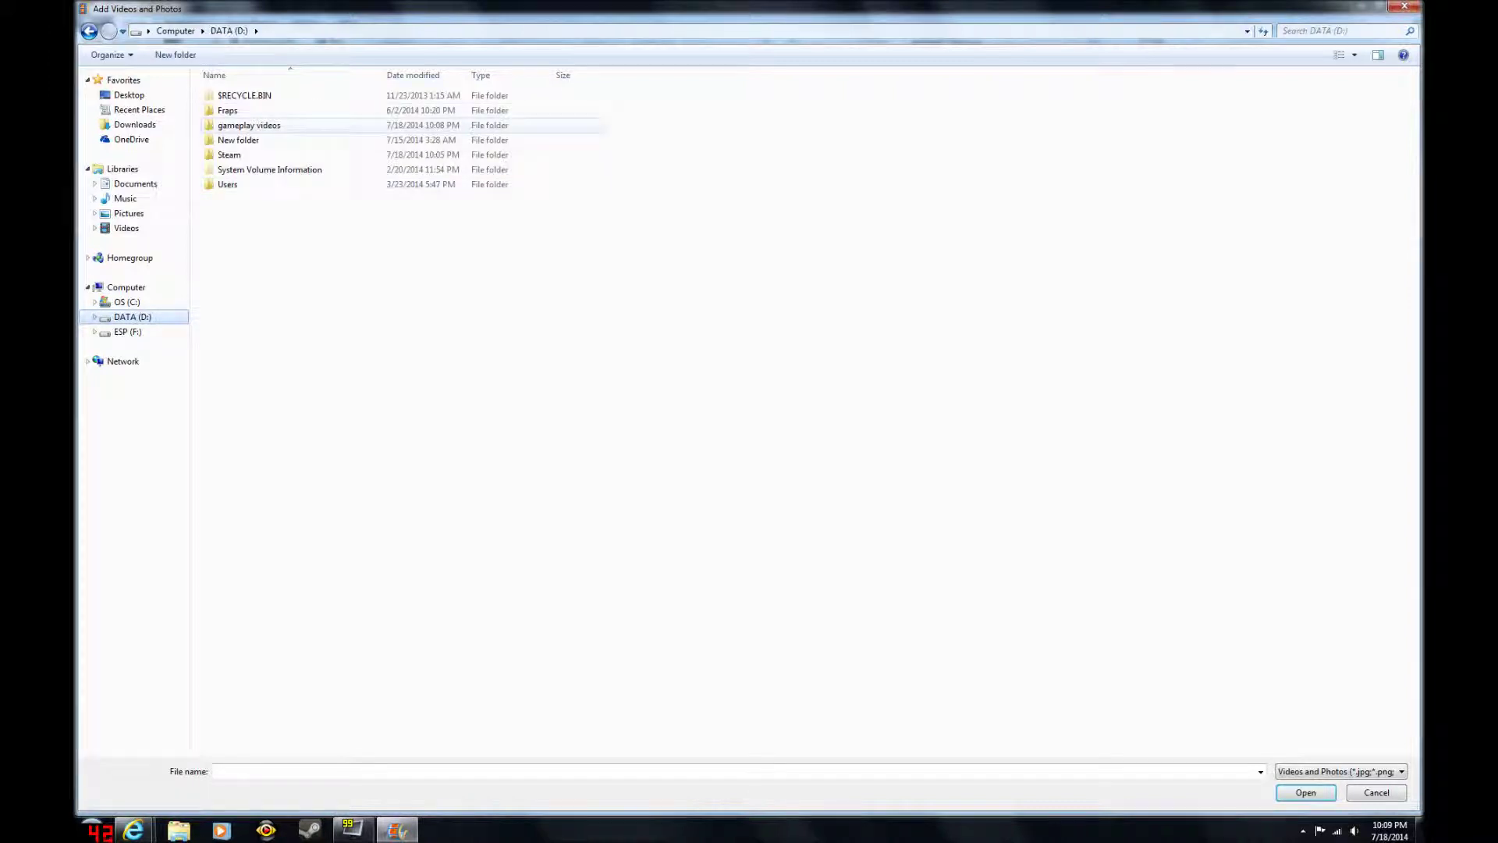
pyautogui.doubleClick(293, 126)
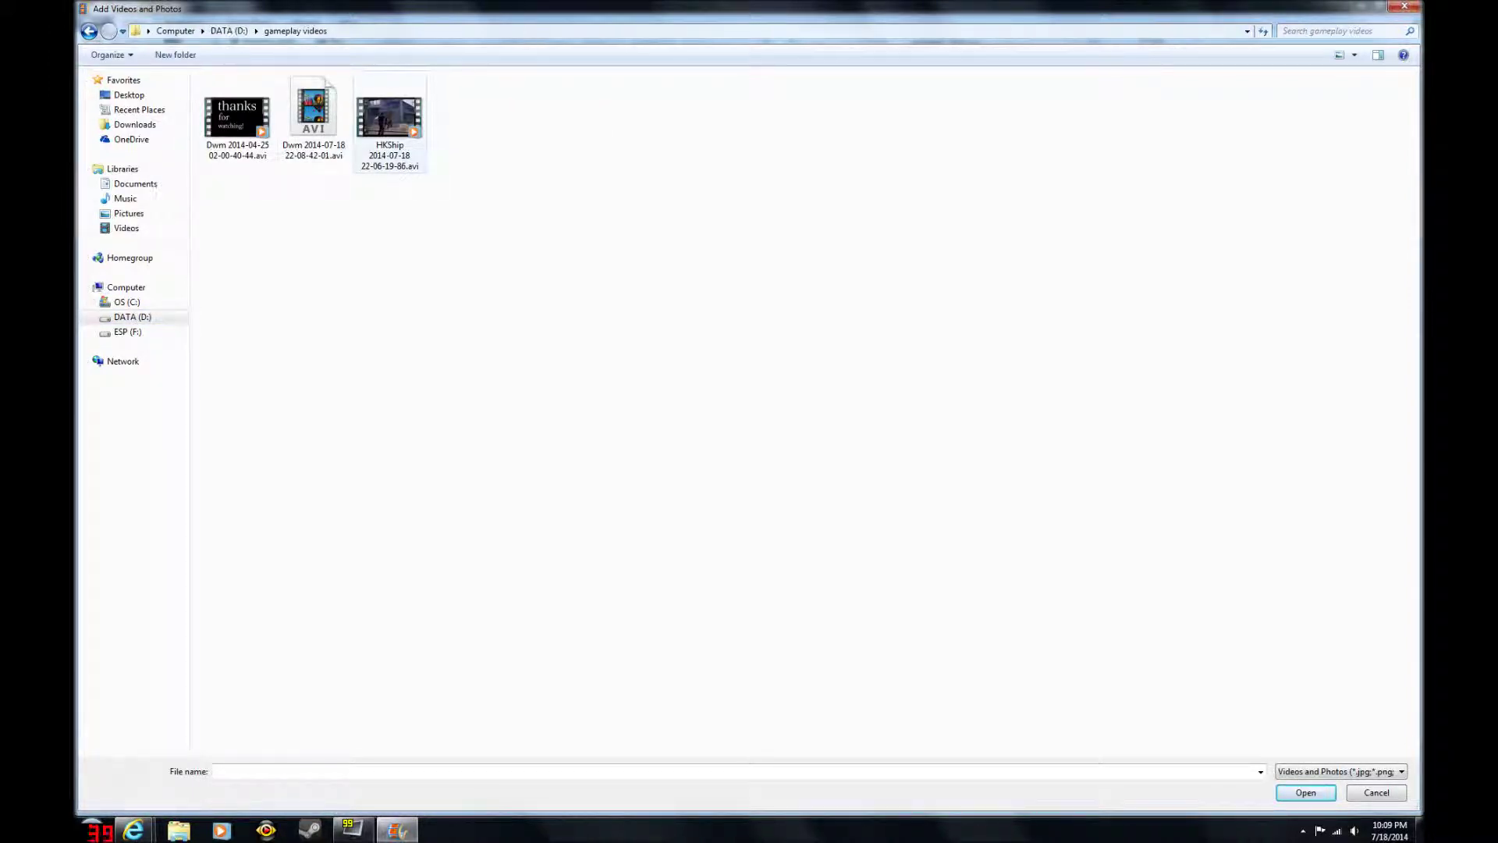
pyautogui.doubleClick(393, 123)
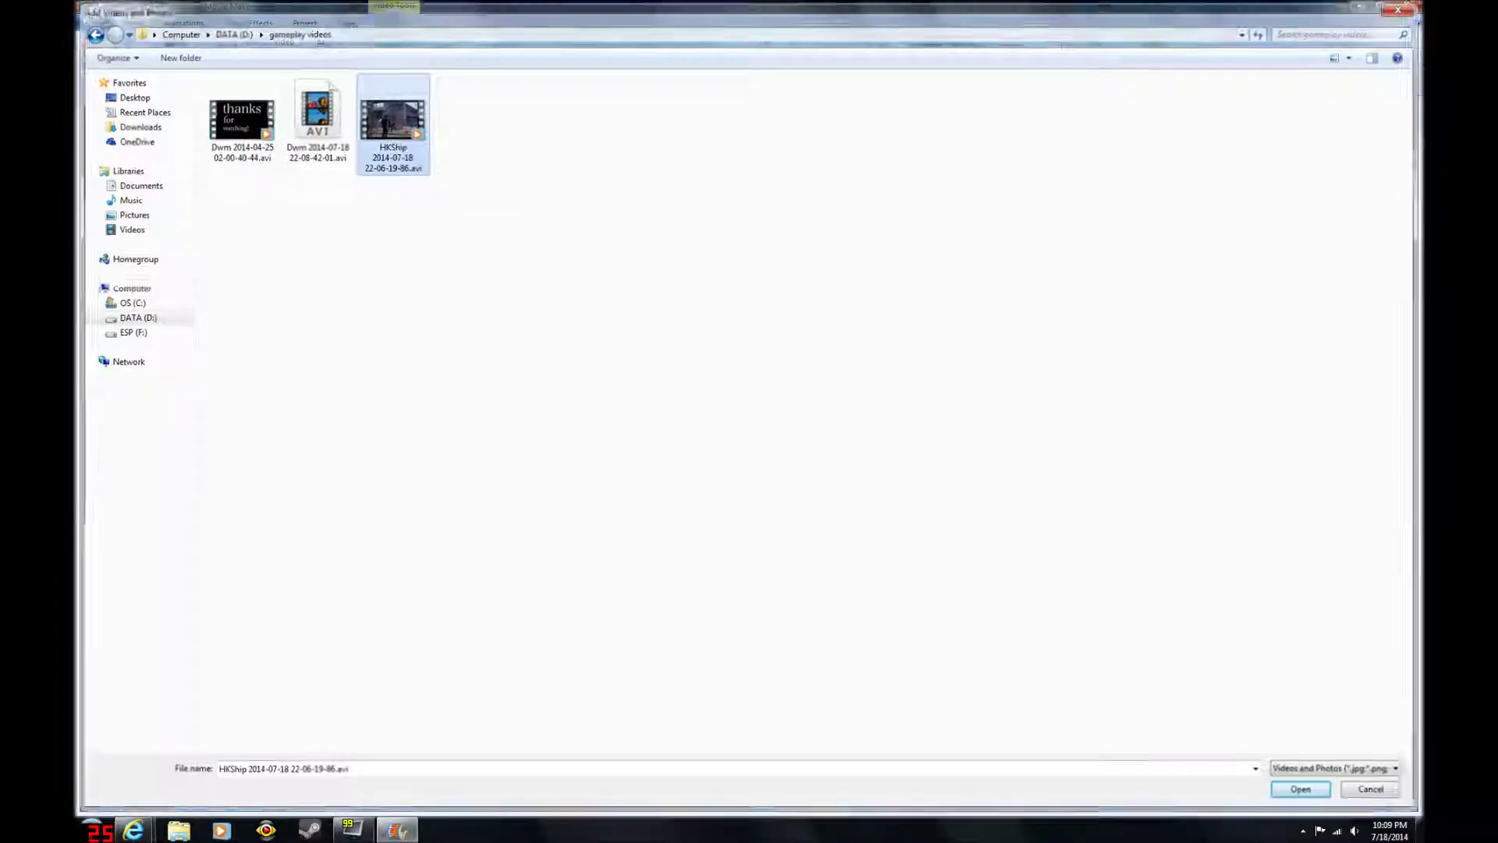
pyautogui.click(172, 58)
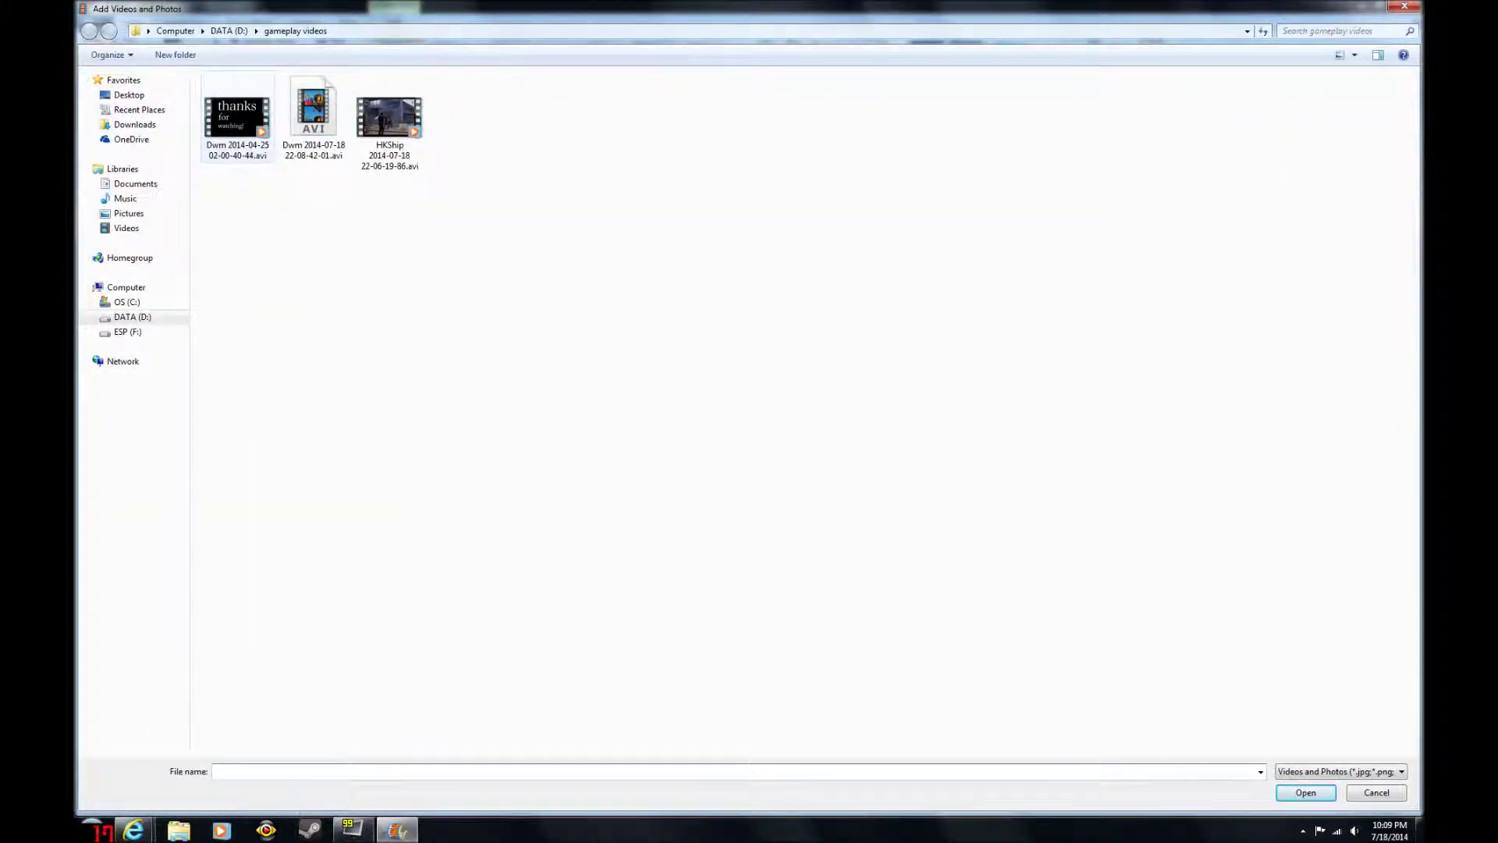
pyautogui.doubleClick(238, 117)
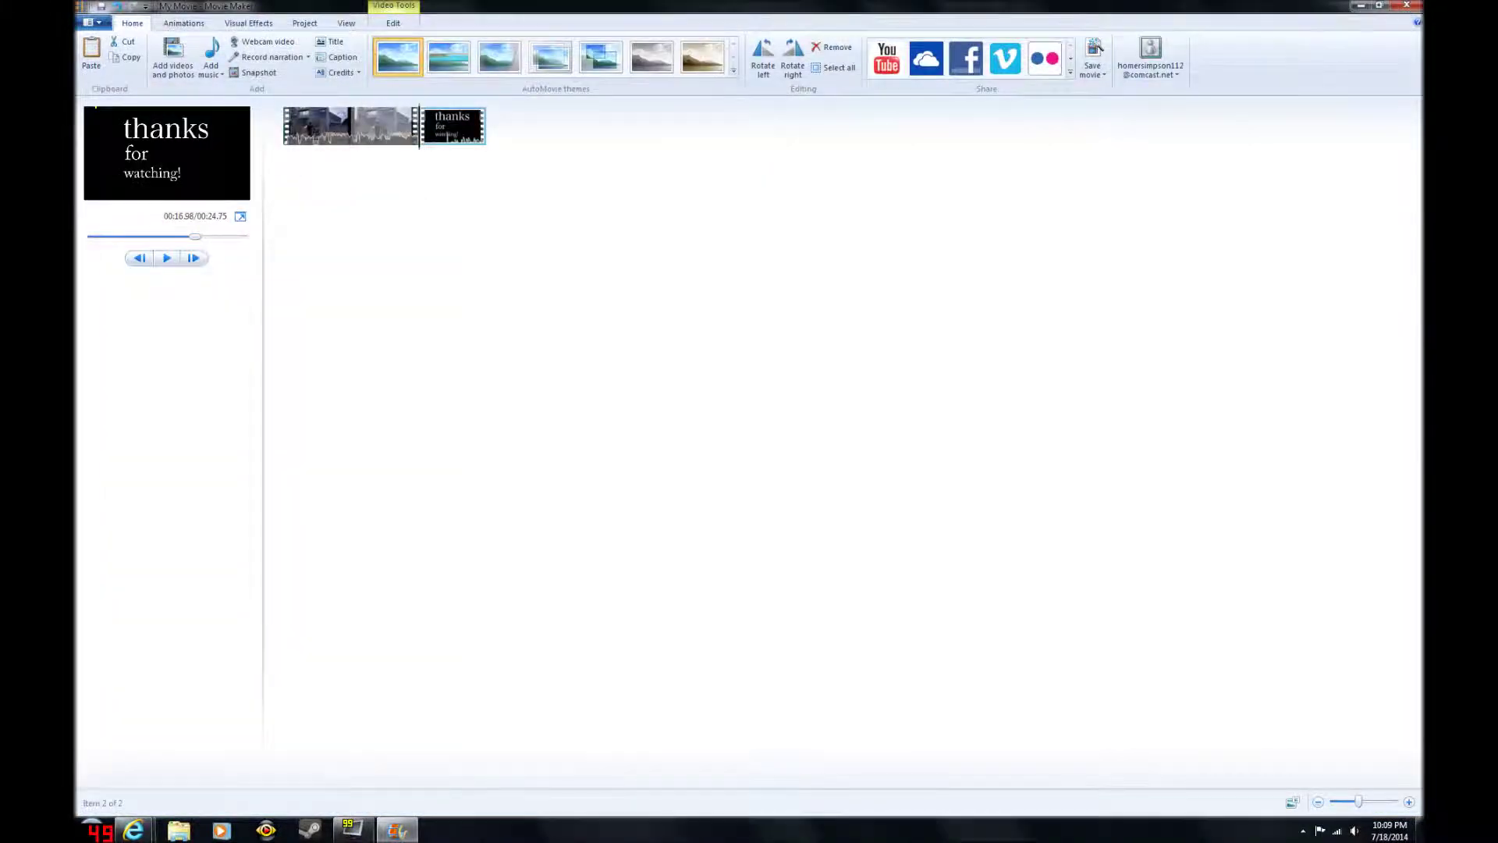
# Save the movie as a Windows Media Video (*.wmv) file named My Movie38.wmv
pyautogui.click(88, 21)
pyautogui.moveTo(125, 203)
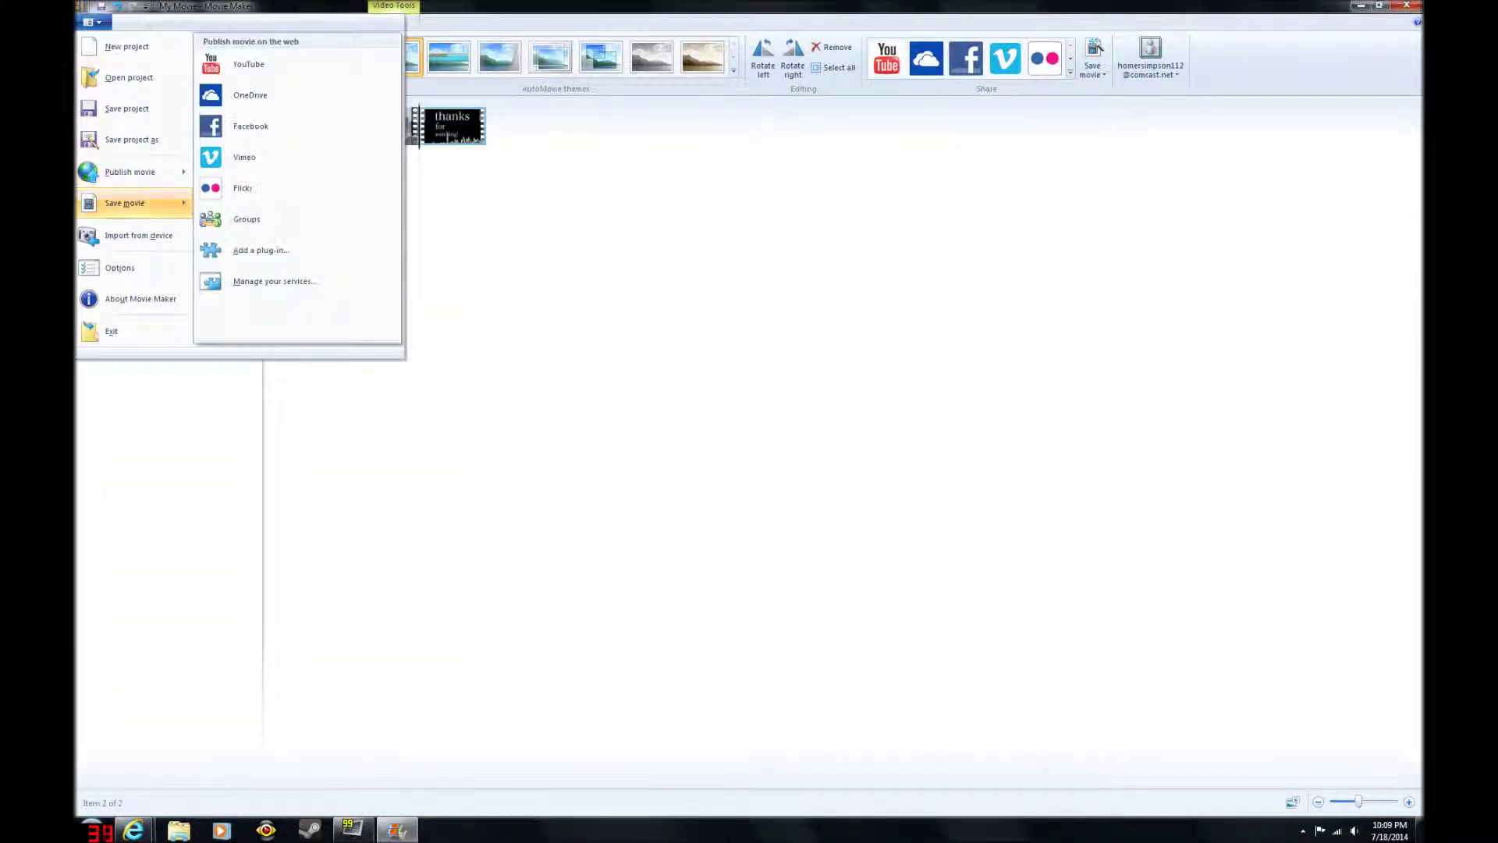
pyautogui.click(270, 106)
pyautogui.click(451, 366)
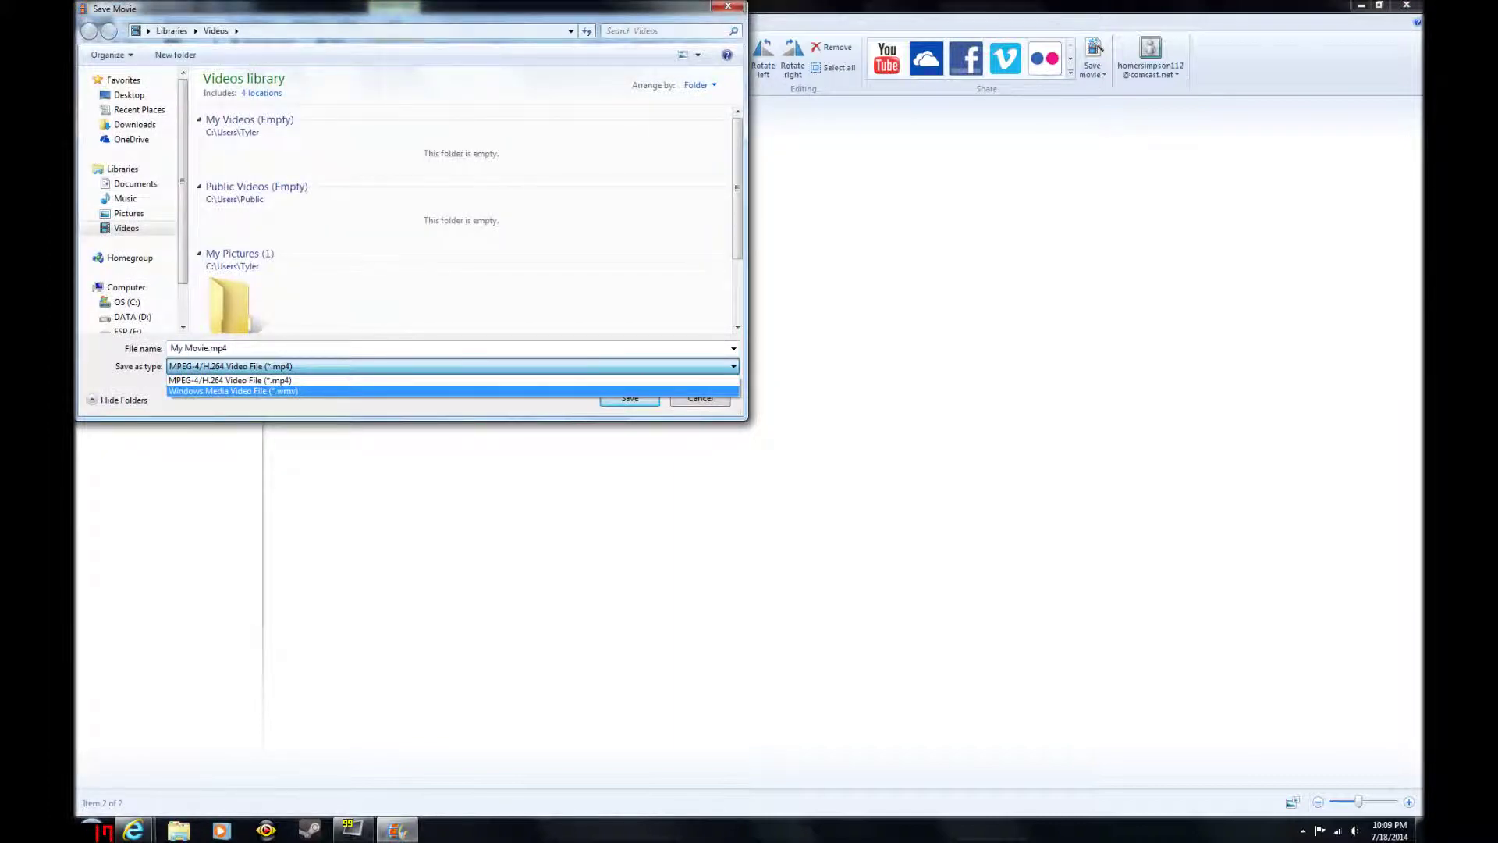
pyautogui.press('Return')
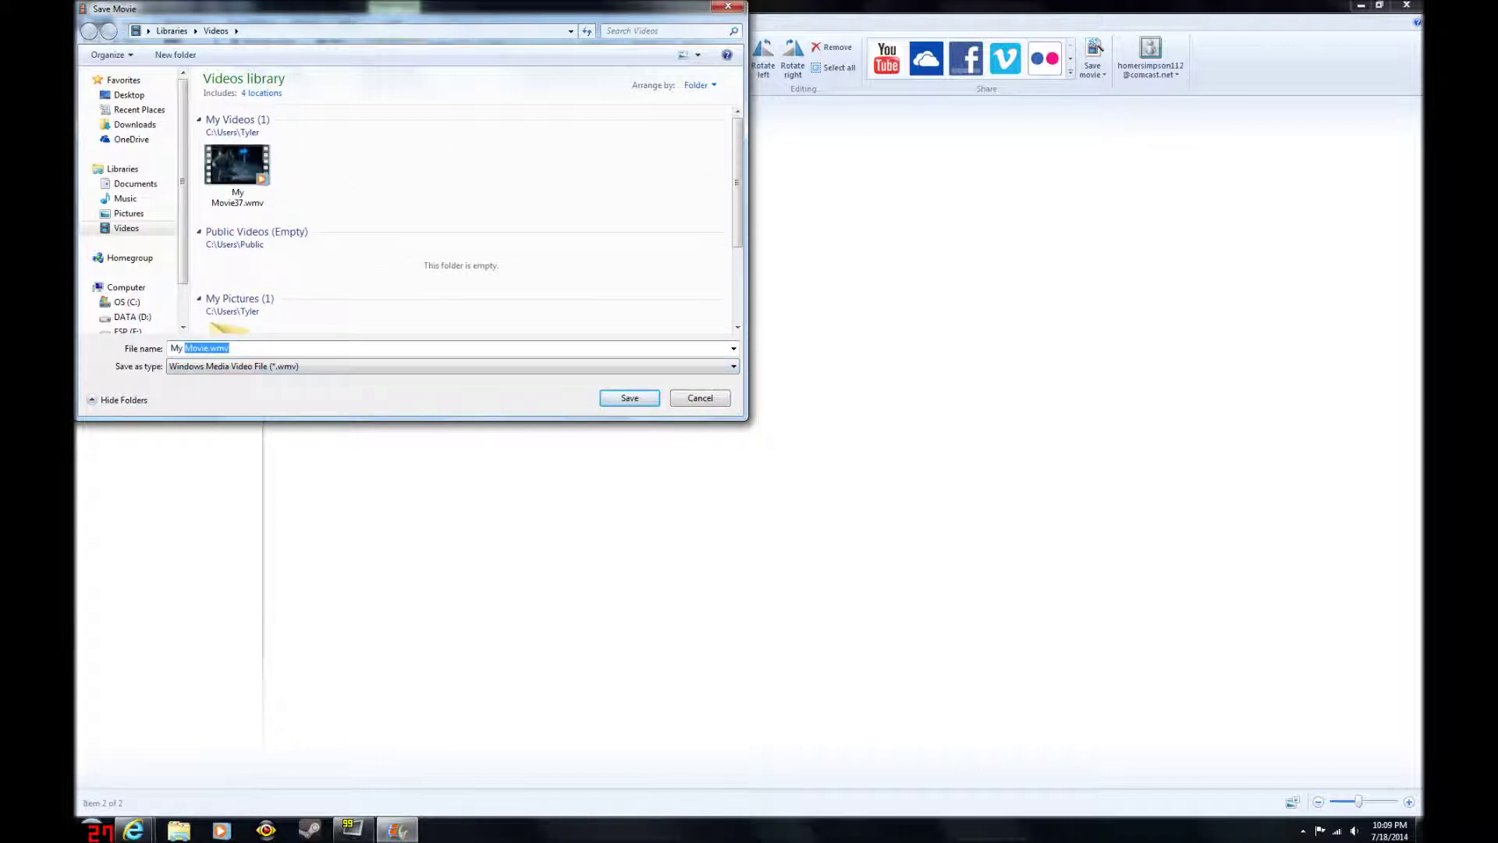
pyautogui.click(208, 348)
pyautogui.write('3')
pyautogui.write('8')
pyautogui.press('Return')
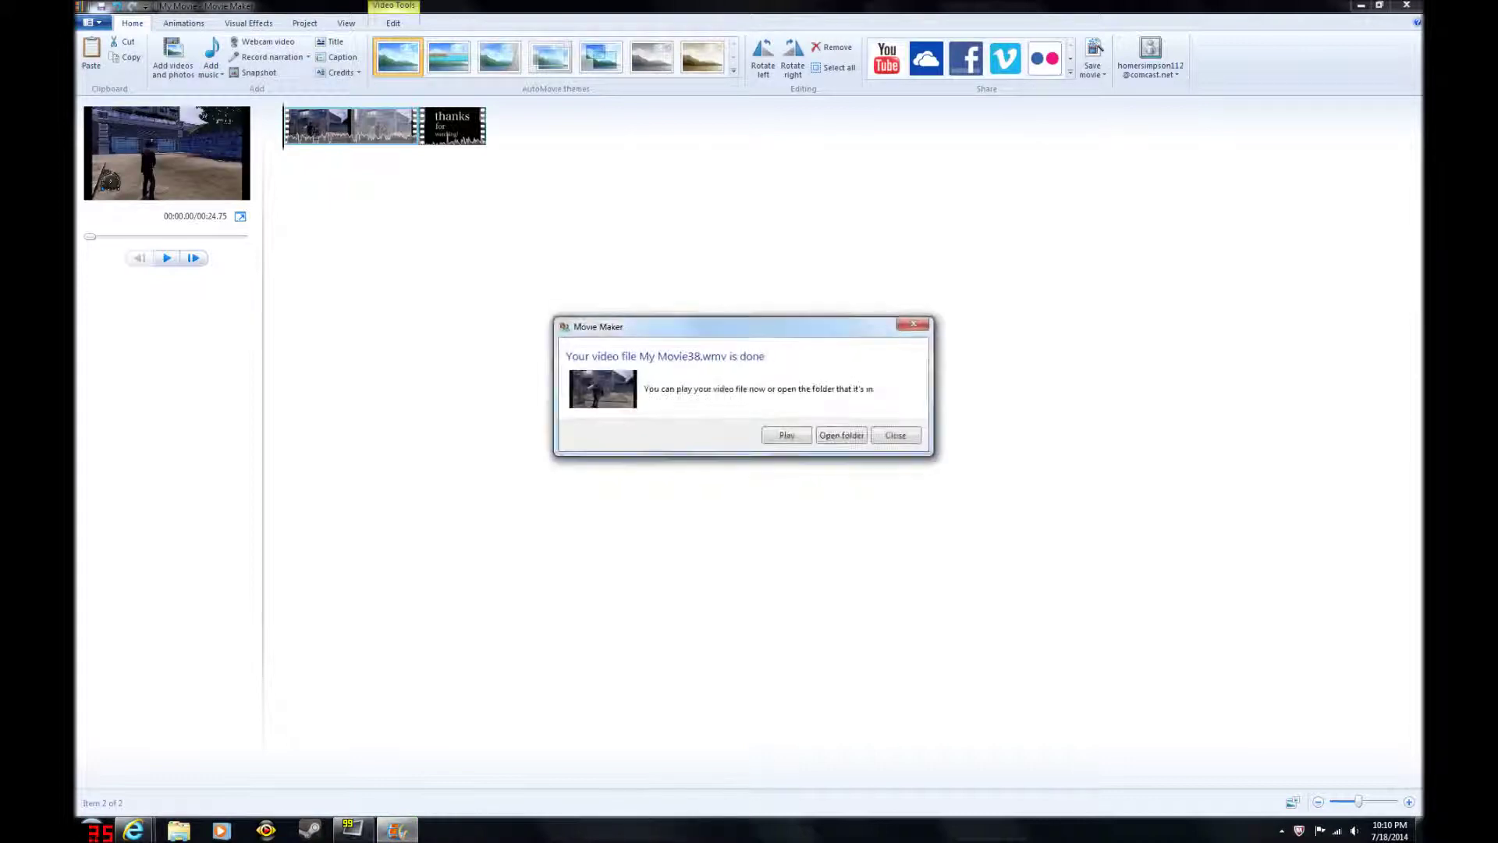
# Dismiss the 'video file is done' notice once My Movie38.wmv finishes saving
pyautogui.click(896, 434)
# Launch Audacity from the Start menu and open My Movie38.wmv from My Videos
pyautogui.click(95, 831)
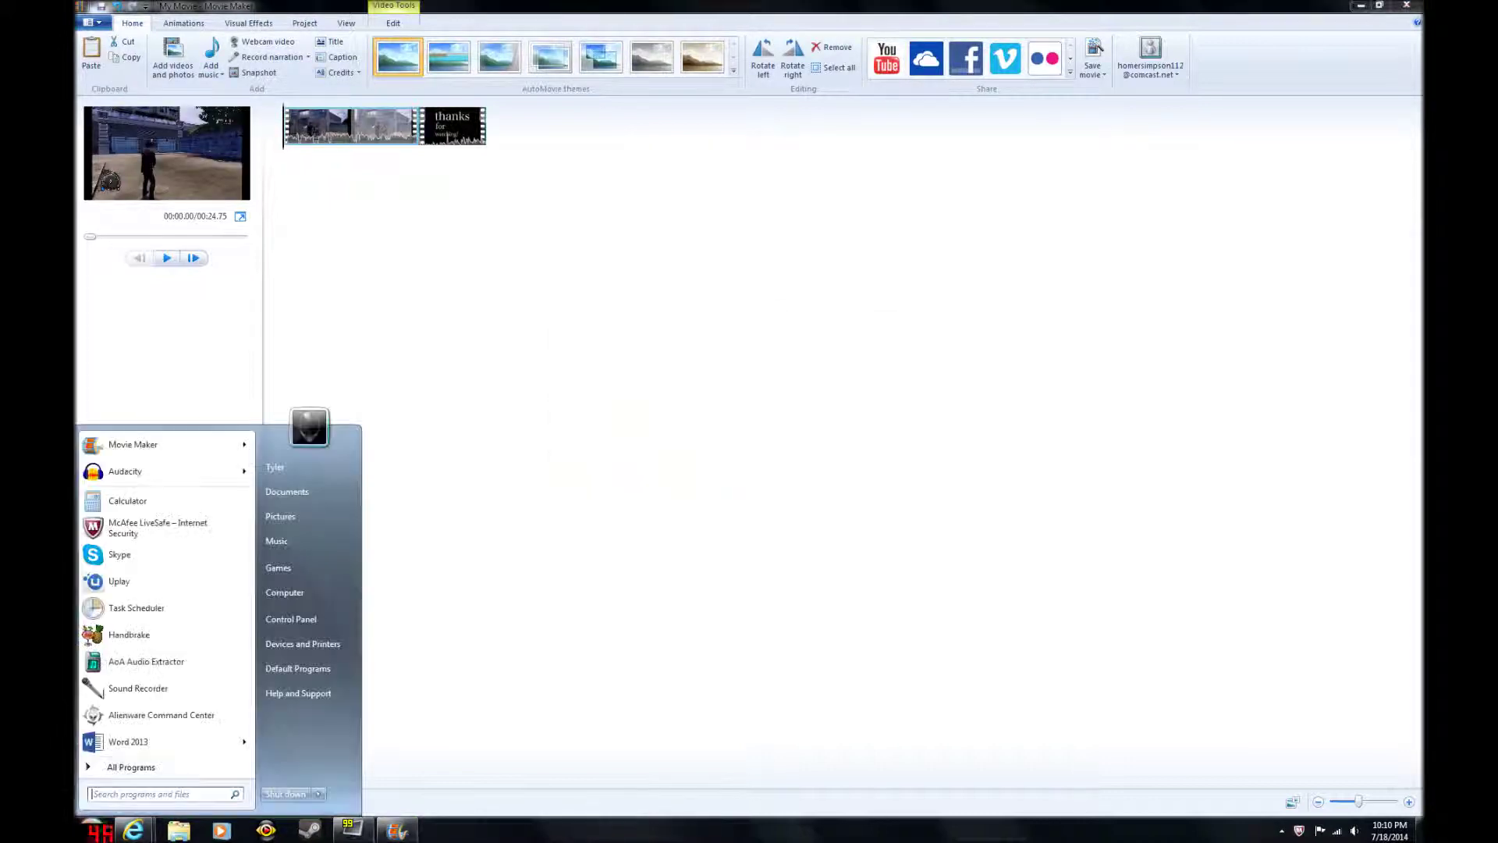
pyautogui.click(126, 472)
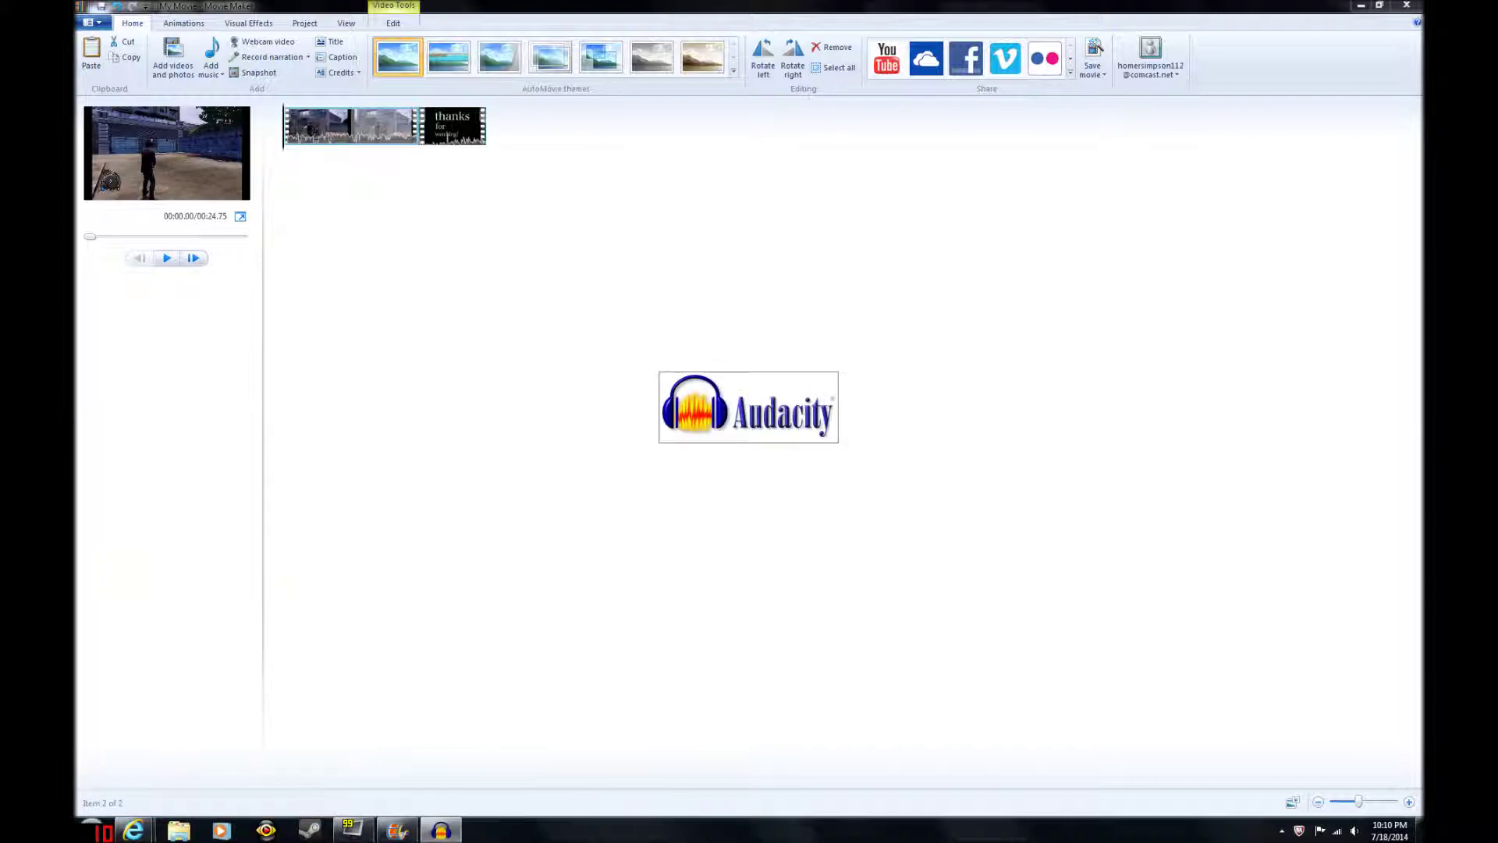
pyautogui.hotkey('alt', 'f')
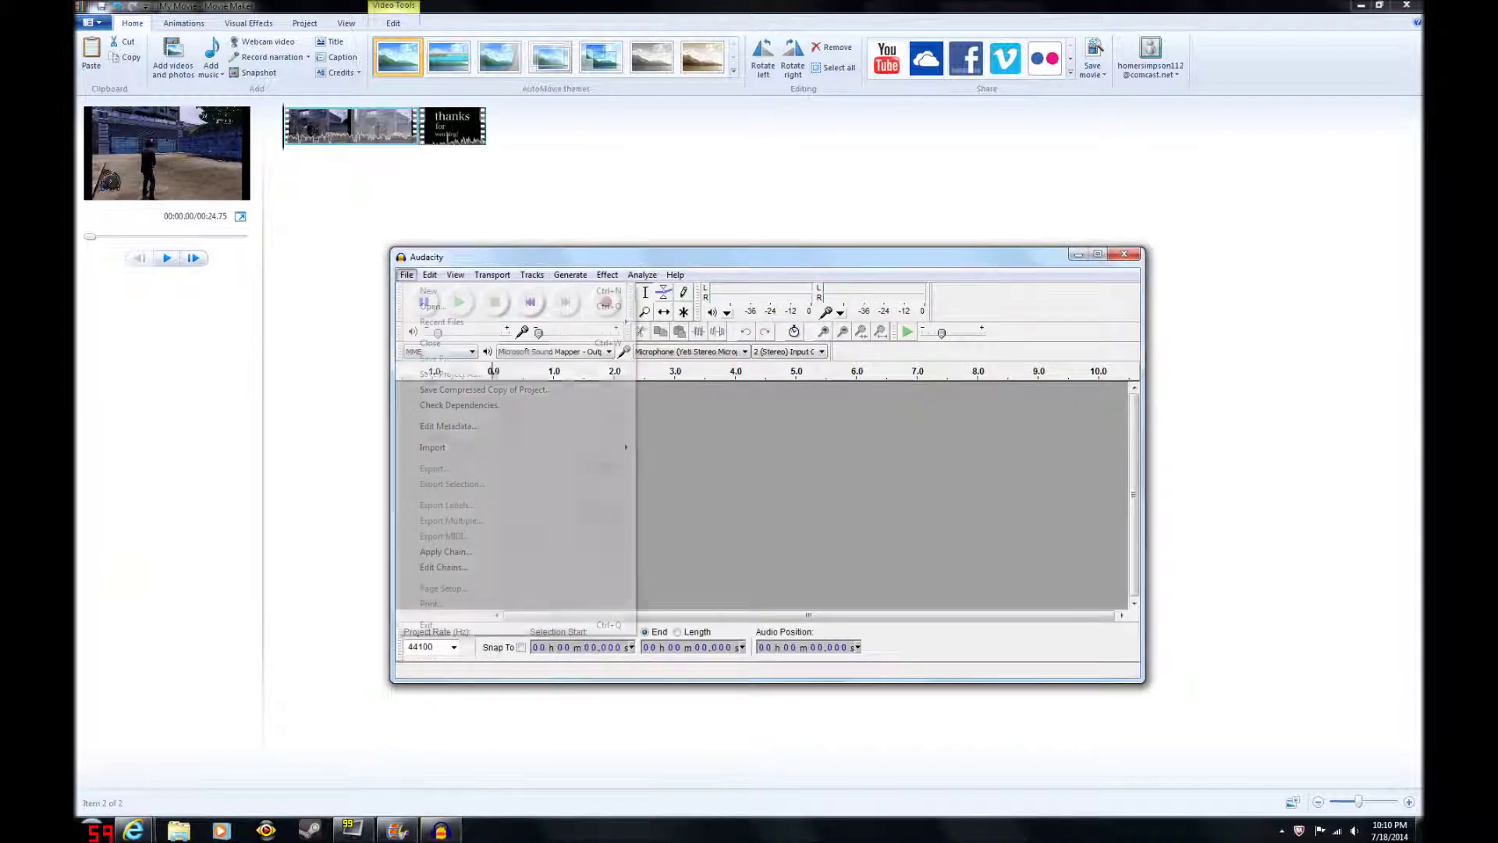
pyautogui.press('o')
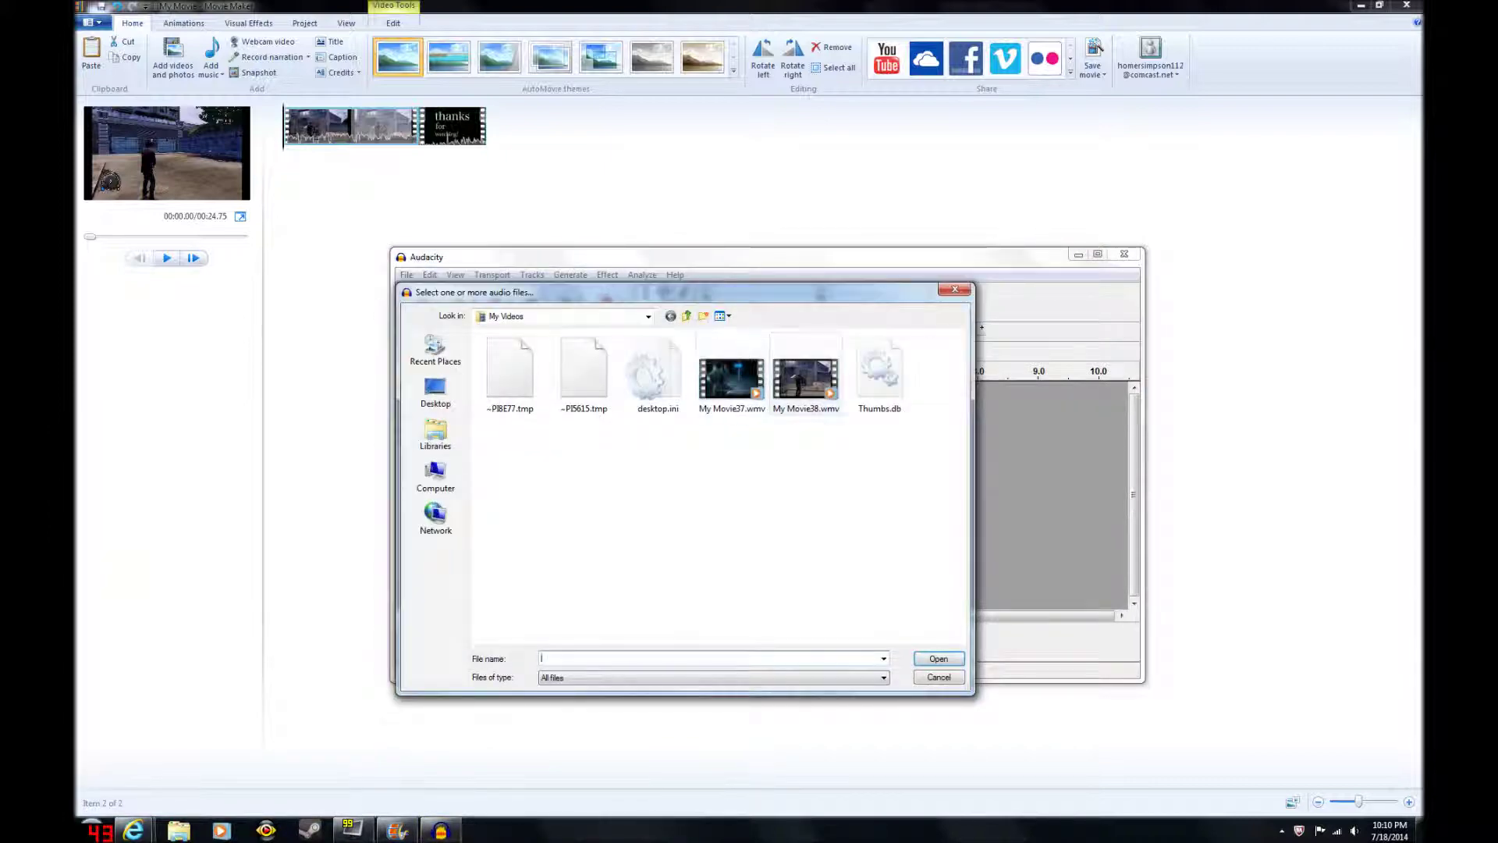
pyautogui.doubleClick(806, 381)
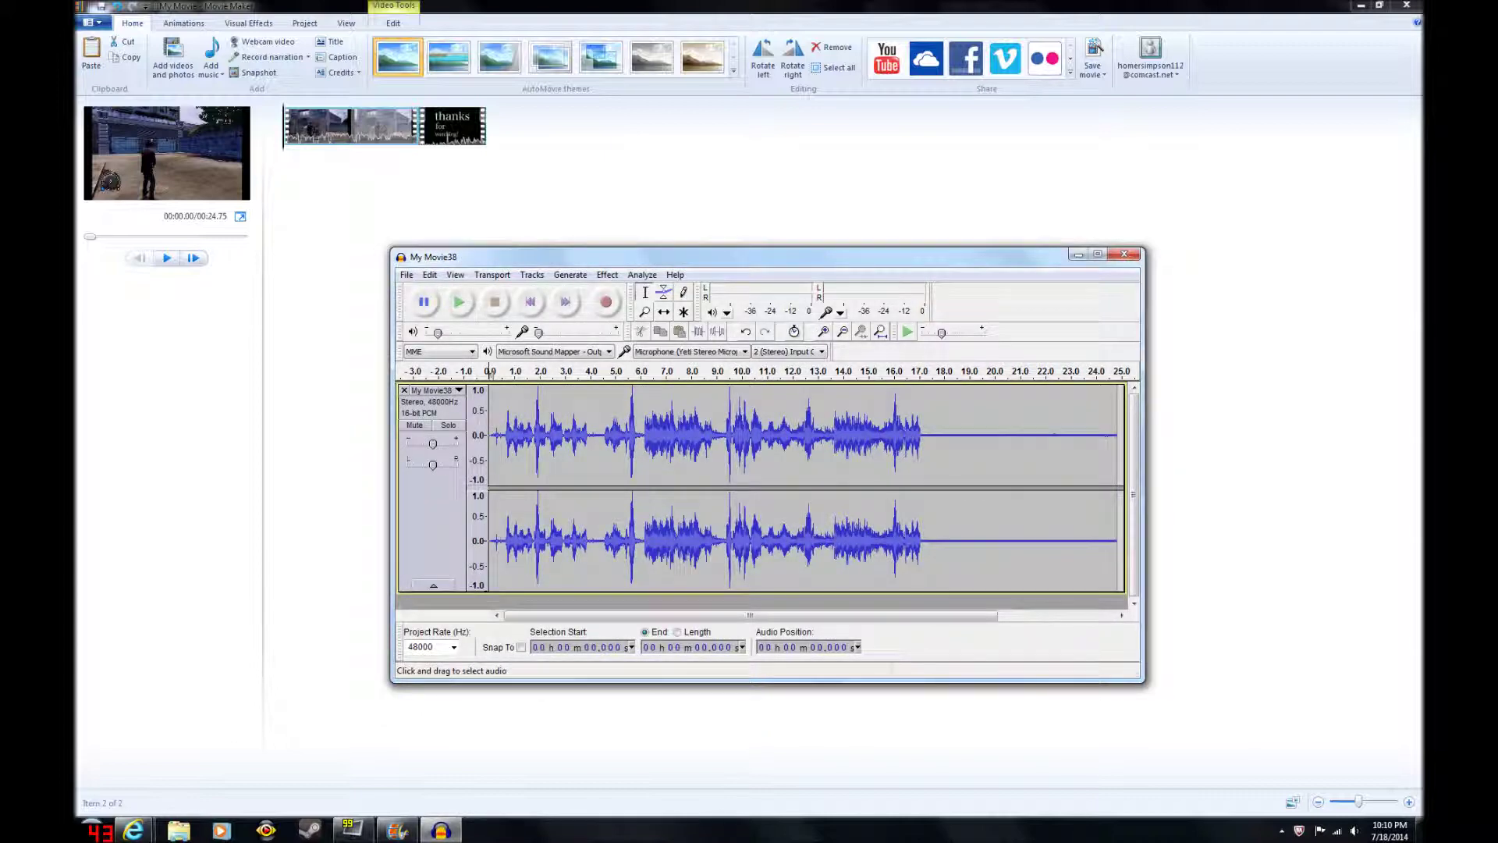
pyautogui.hscroll(3, 761, 485)
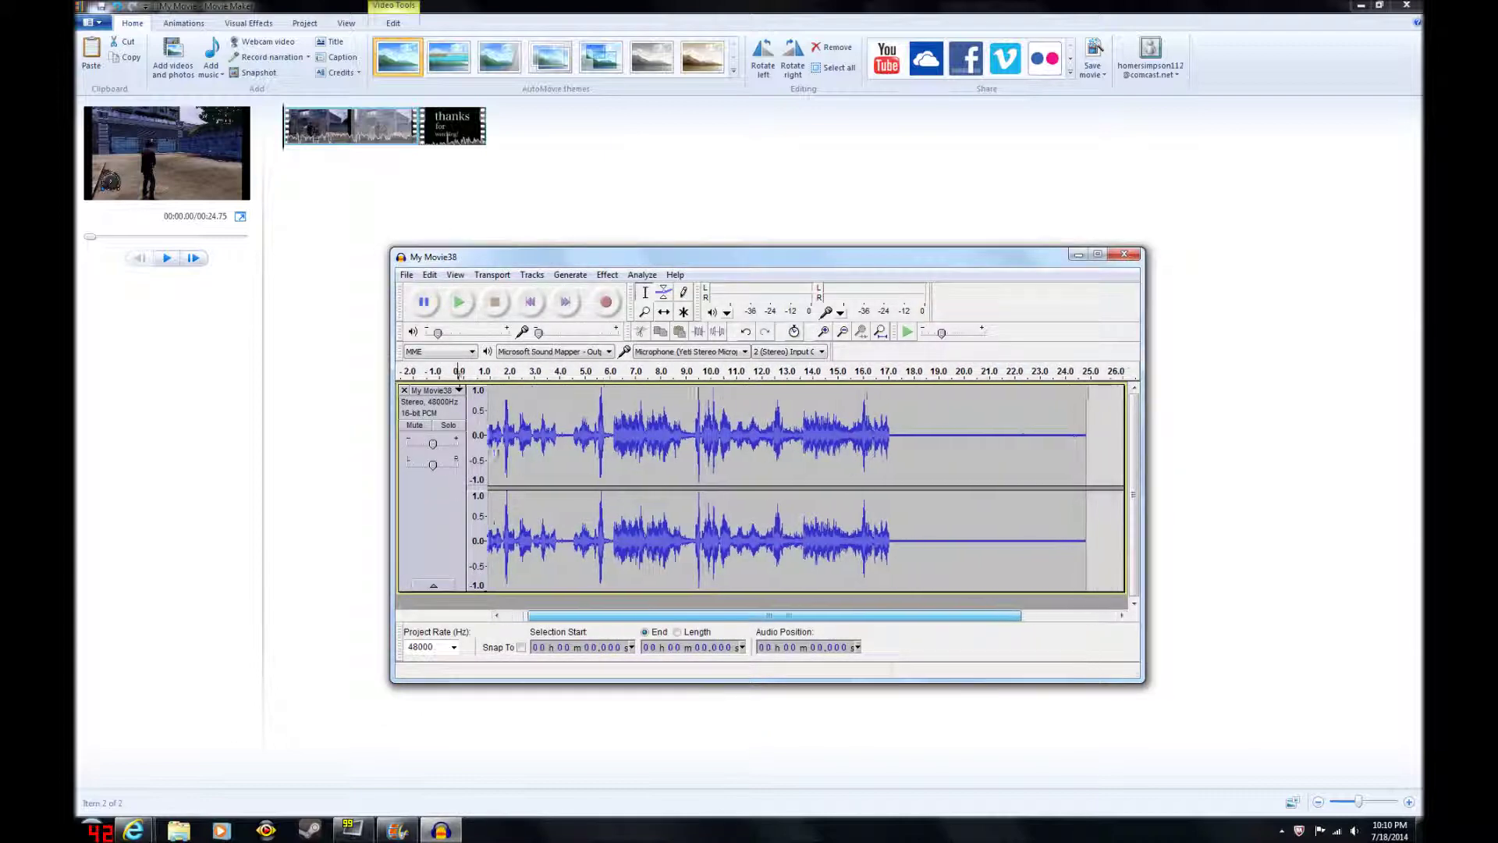
# Zoom in twice and select a short stretch of static around 18.05 seconds
pyautogui.click(454, 274)
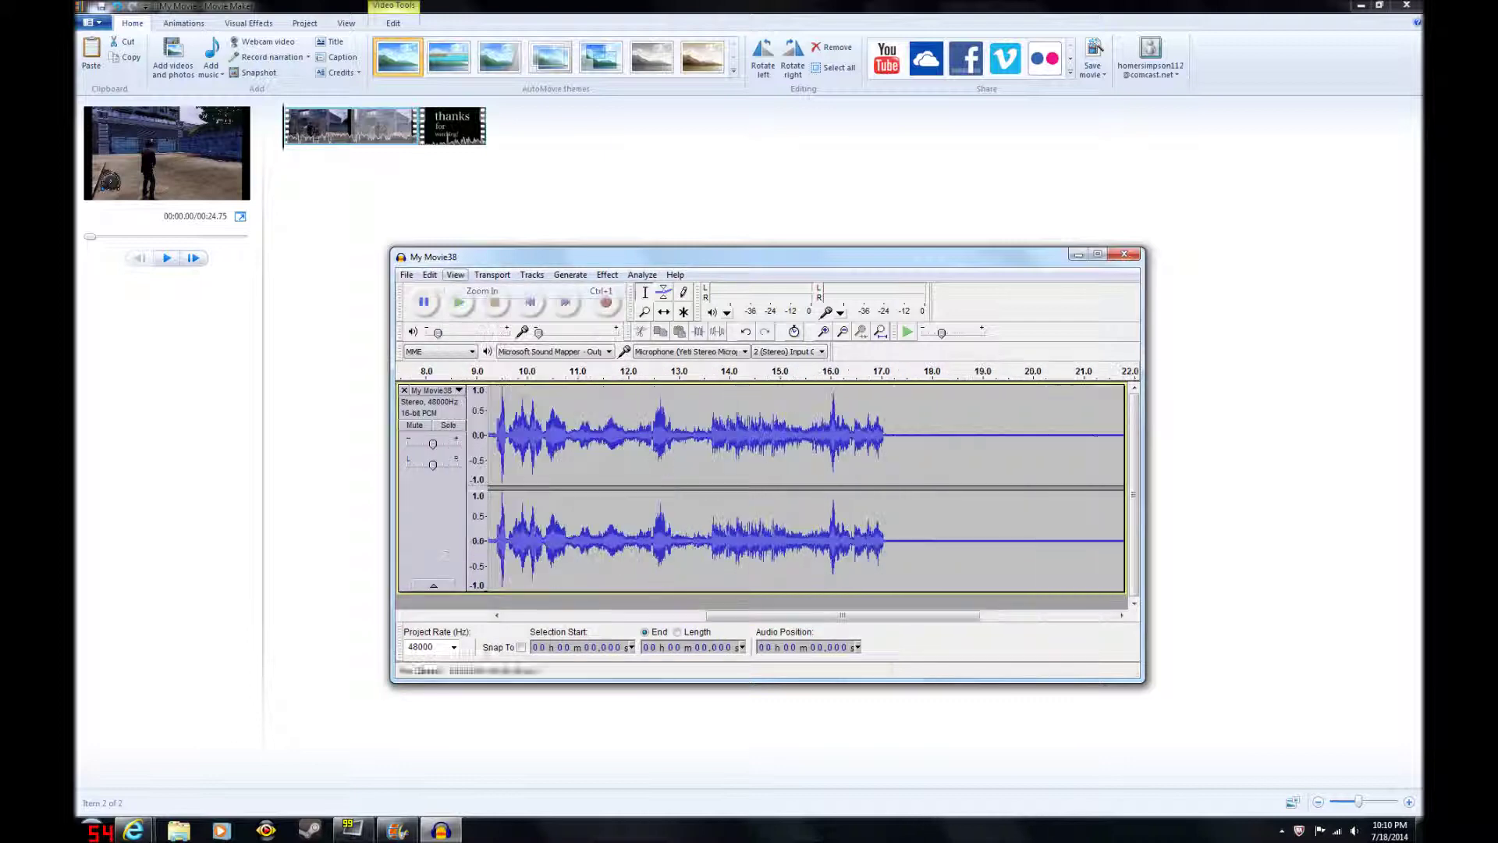
pyautogui.click(454, 274)
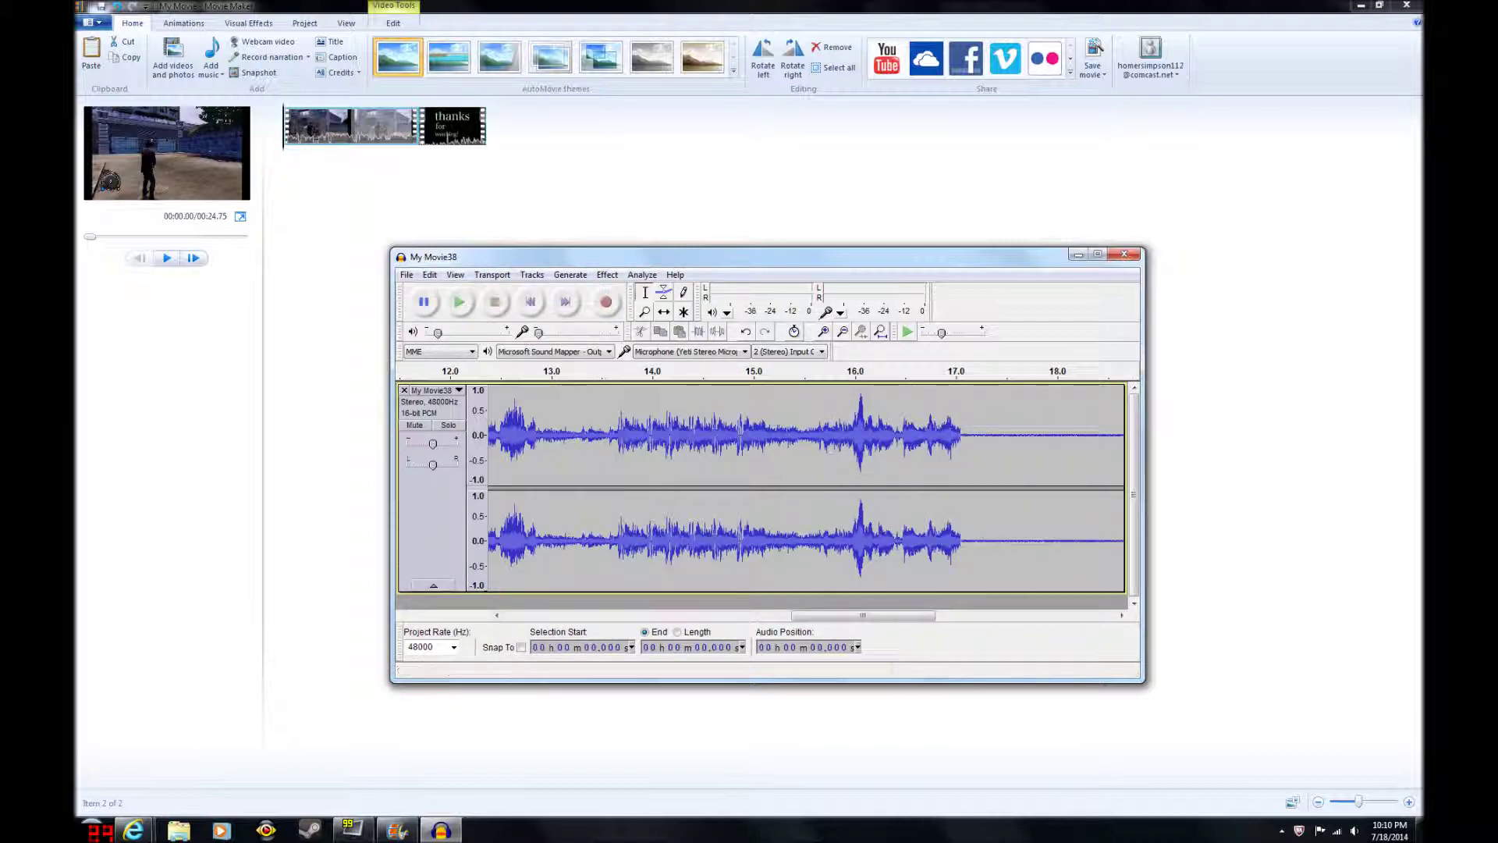
pyautogui.moveTo(890, 614); pyautogui.dragTo(932, 615)
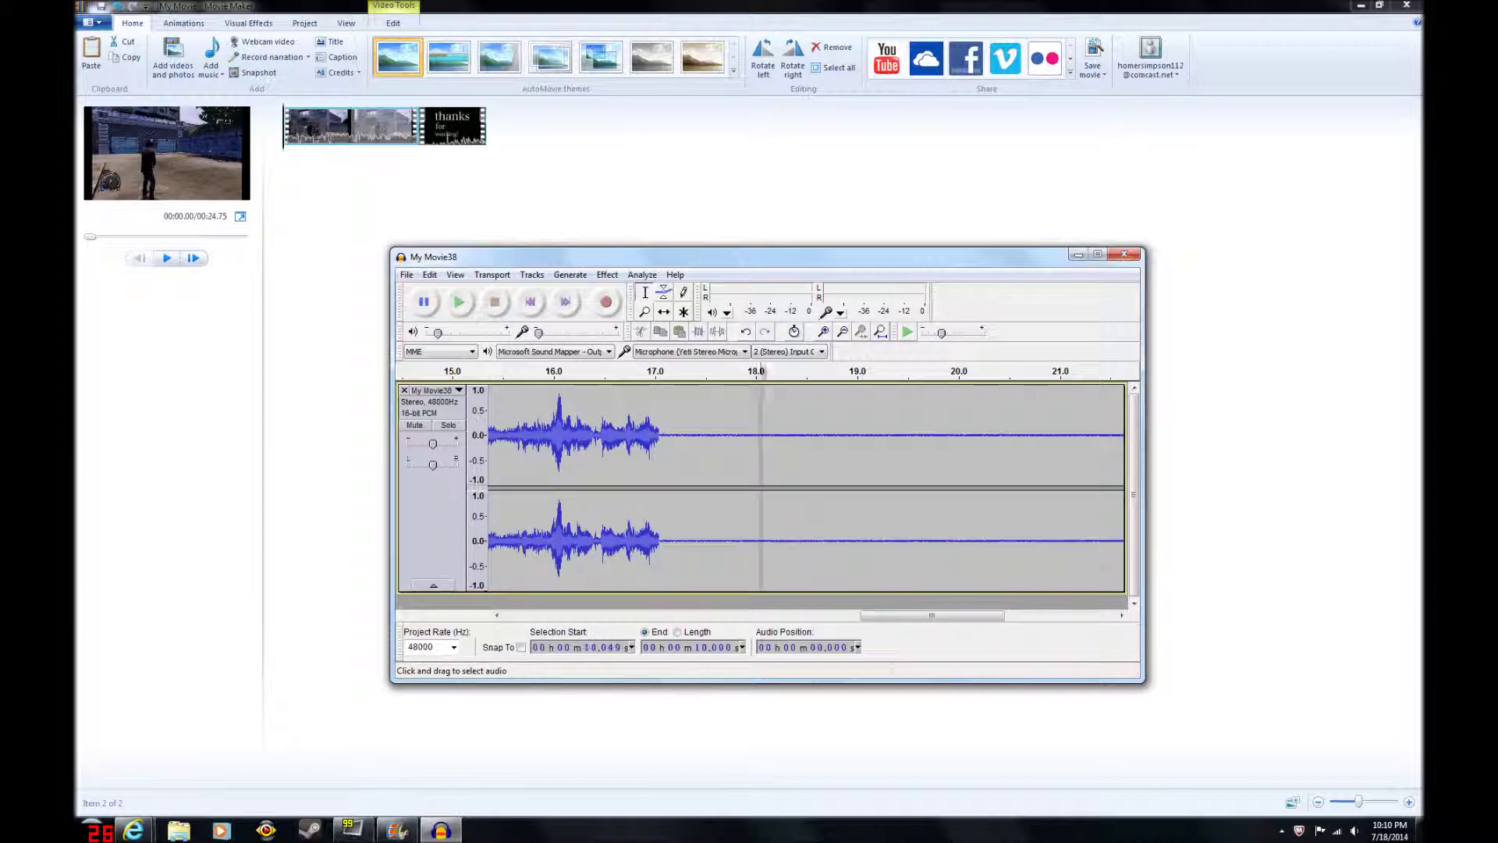
pyautogui.moveTo(762, 445); pyautogui.dragTo(766, 445)
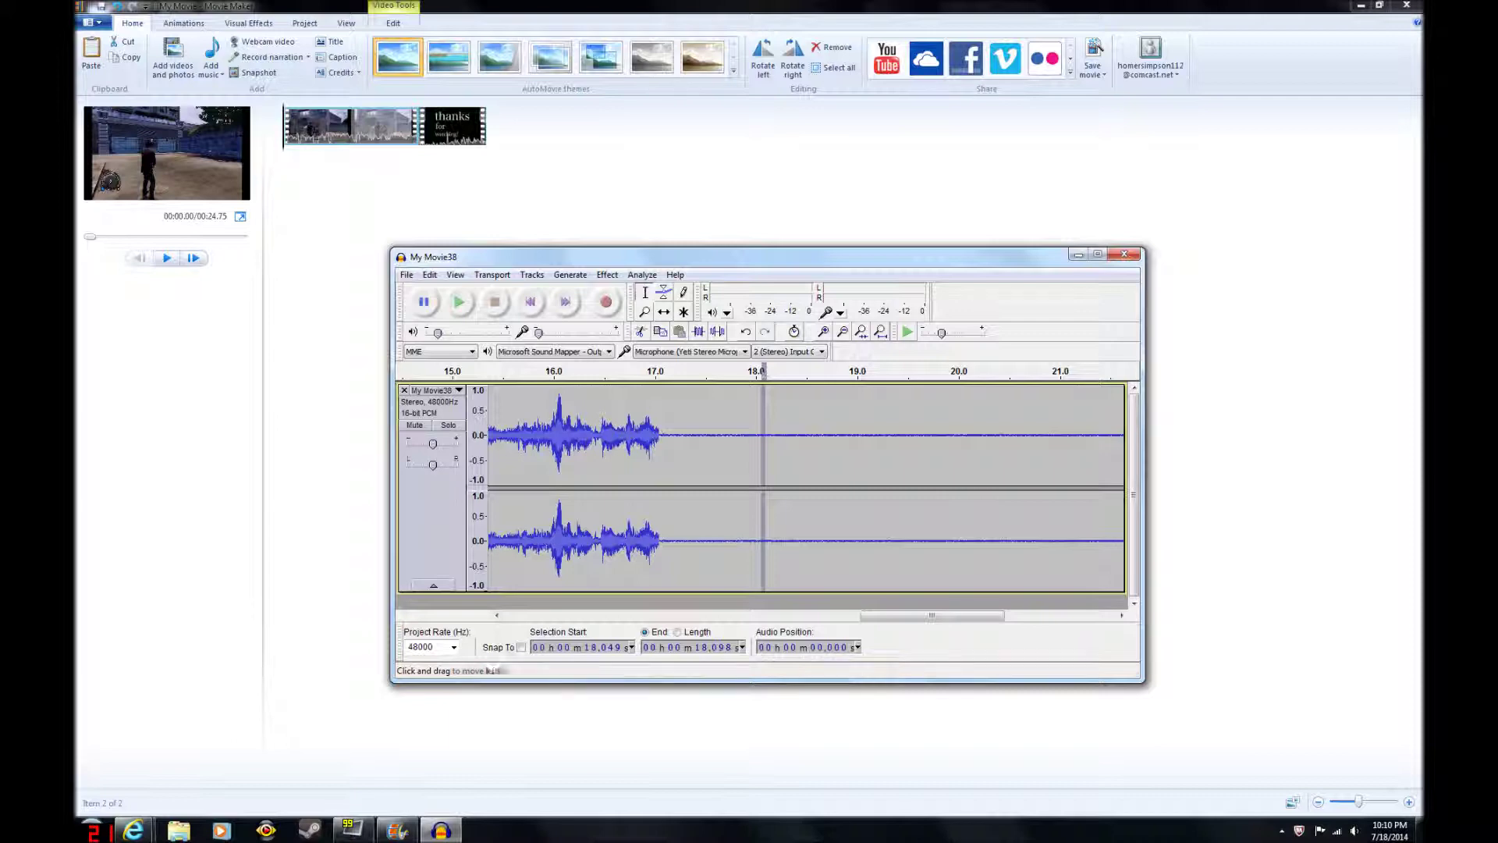
# Capture the selected static as the Noise Removal profile, then select the whole track
pyautogui.hotkey('alt', 'c')
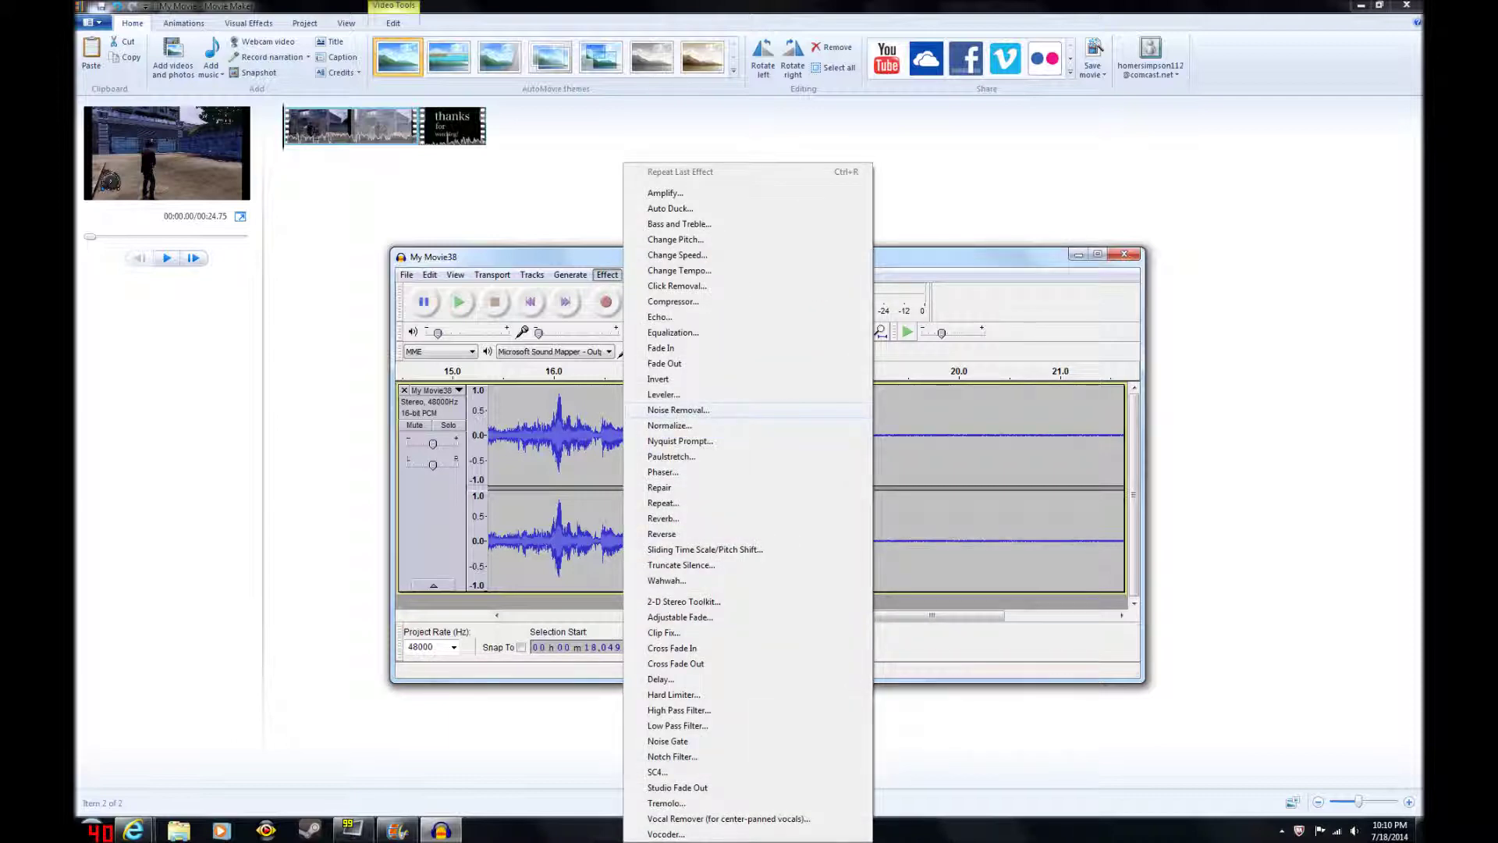
pyautogui.press('Return')
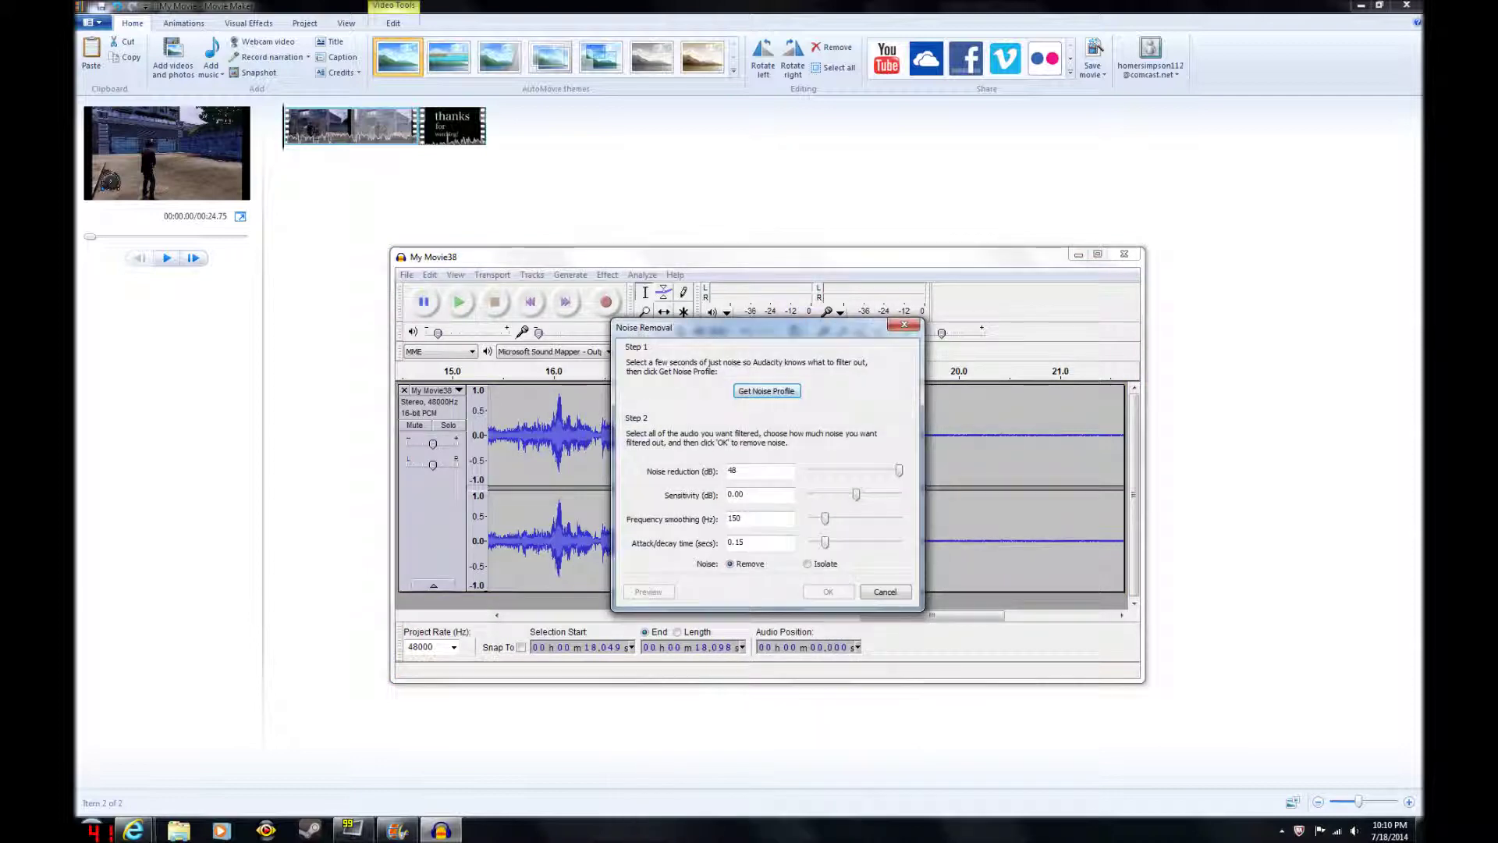
pyautogui.press('Return')
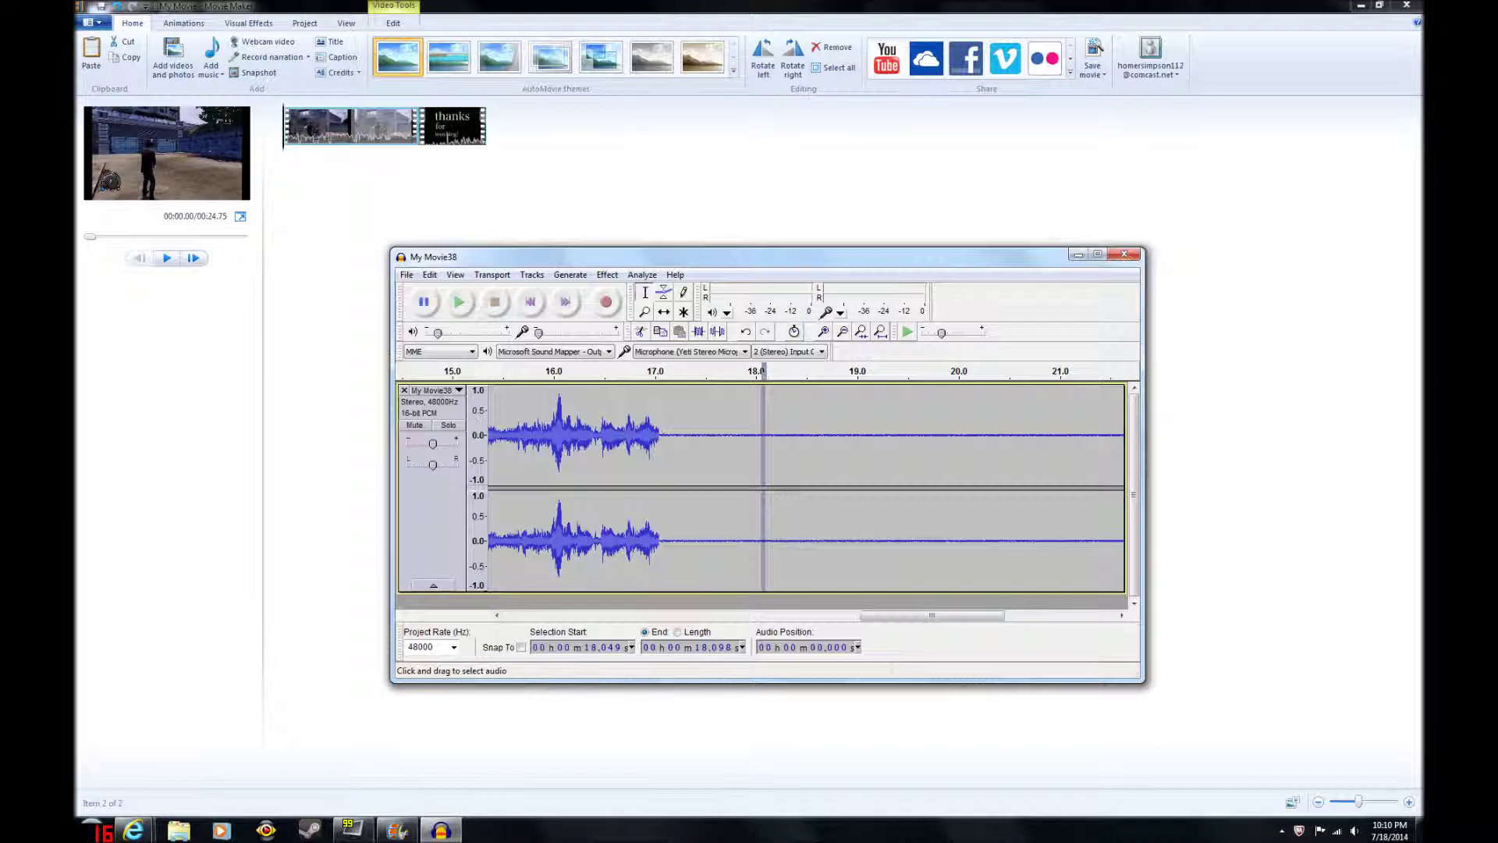
pyautogui.hotkey('shift', 'End')
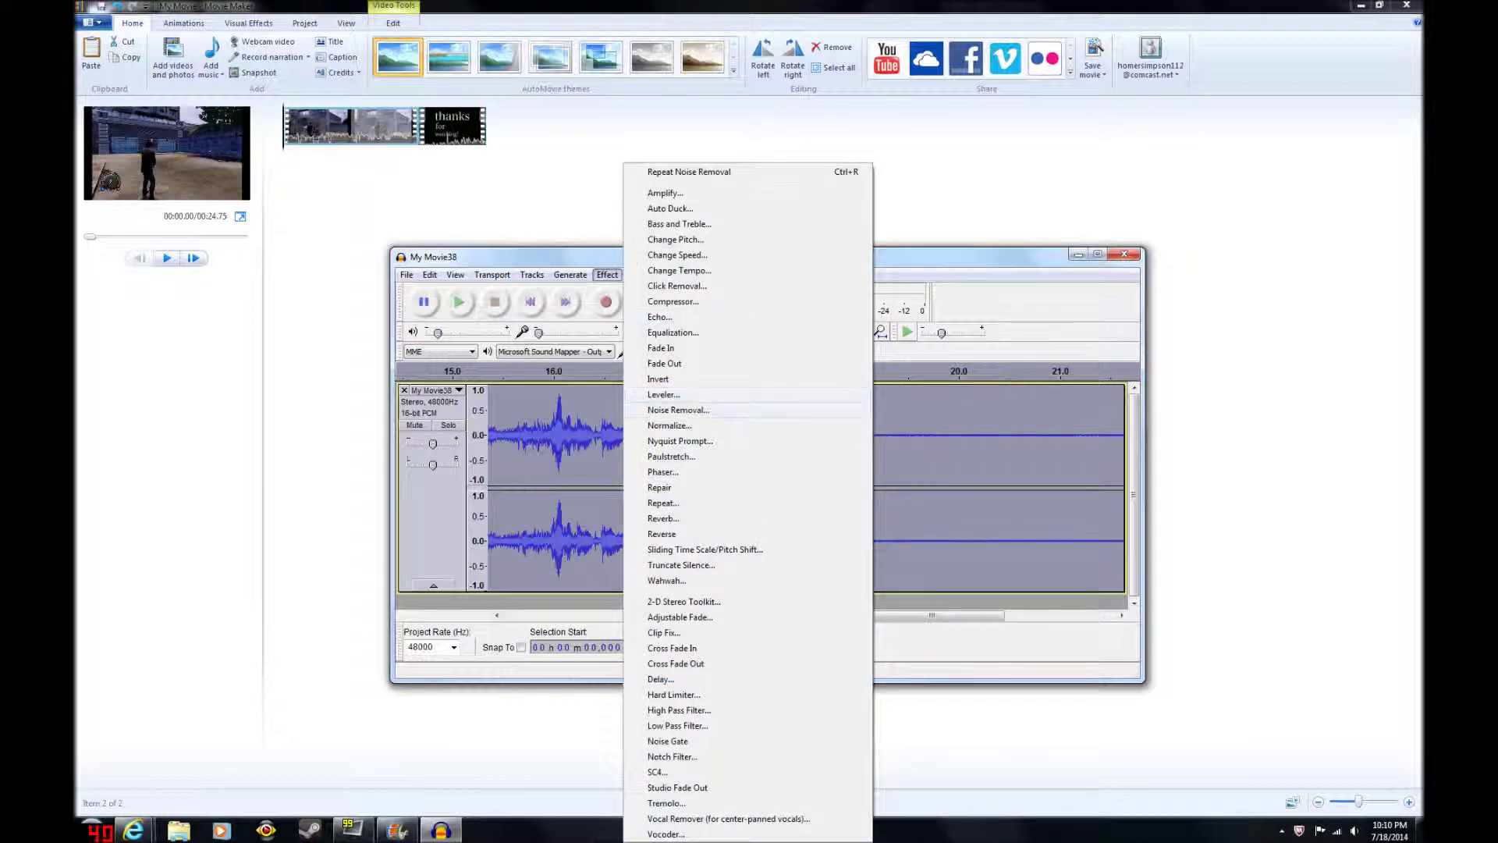
# Apply Noise Removal with the default settings across the entire My Movie38 soundtrack
pyautogui.press('Return')
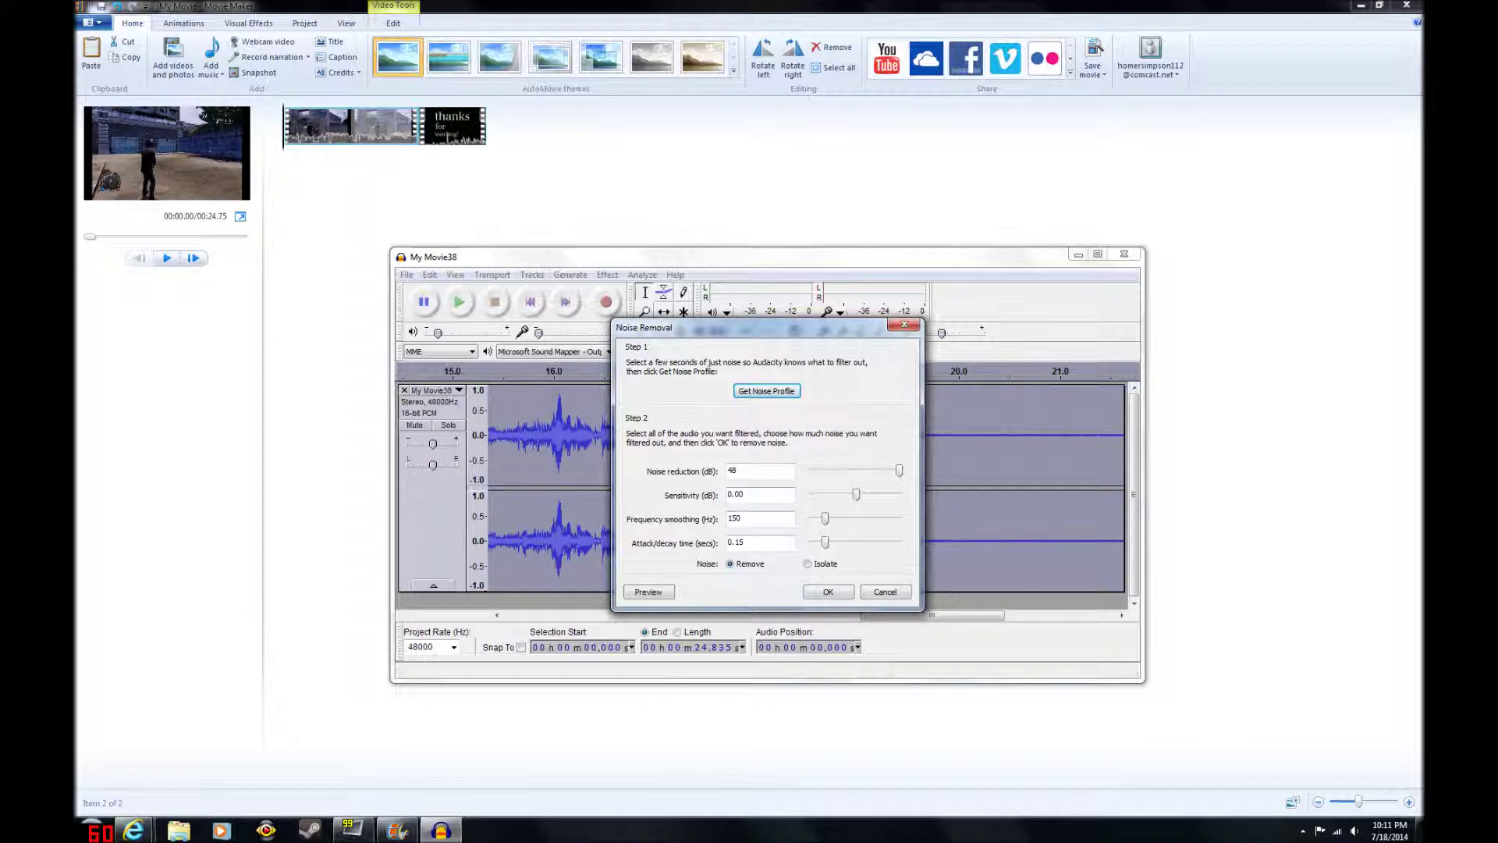
pyautogui.click(828, 591)
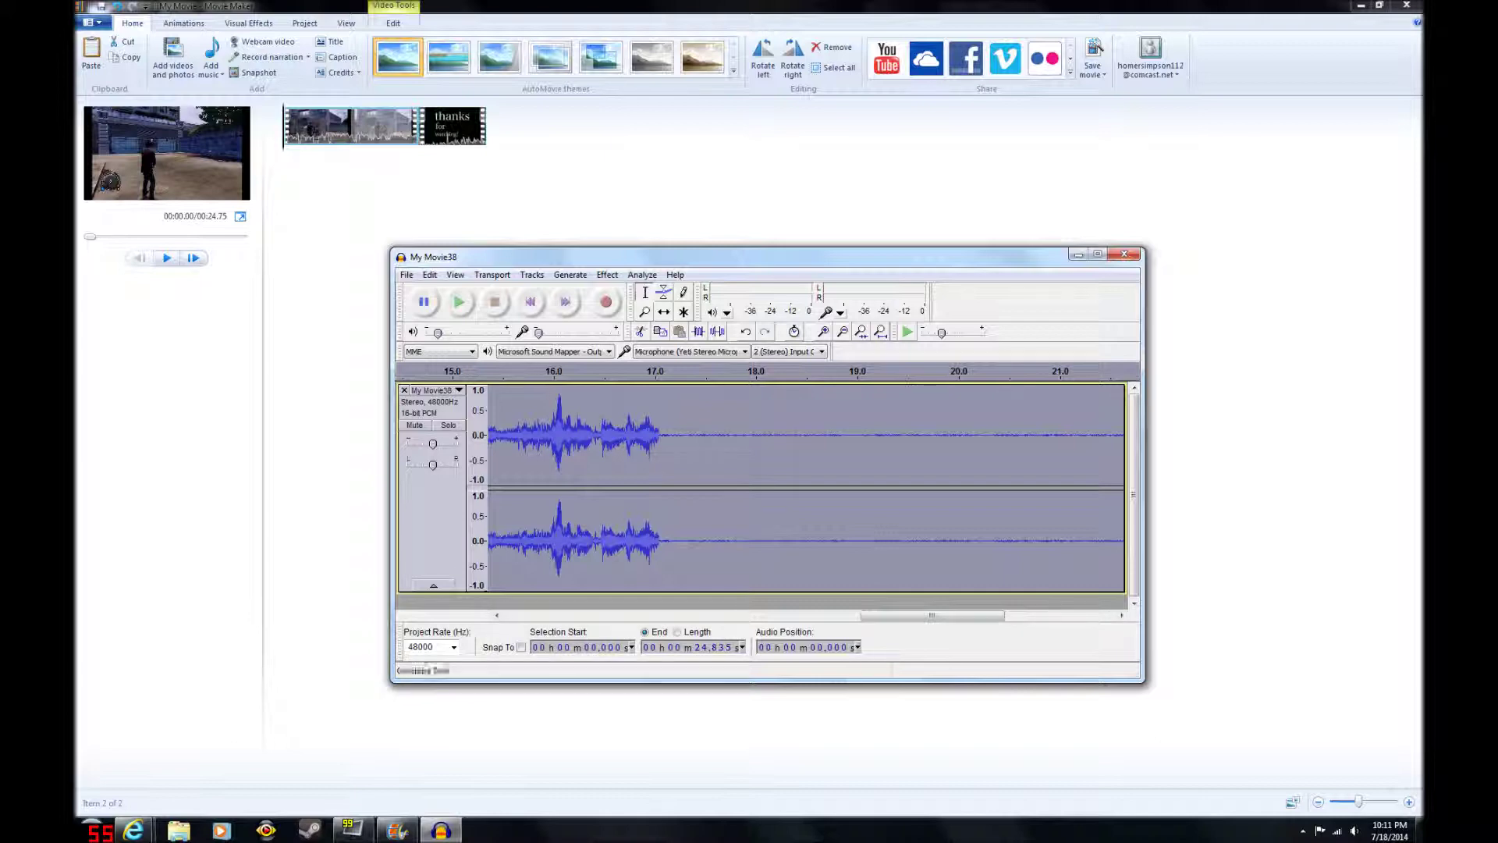
pyautogui.click(643, 274)
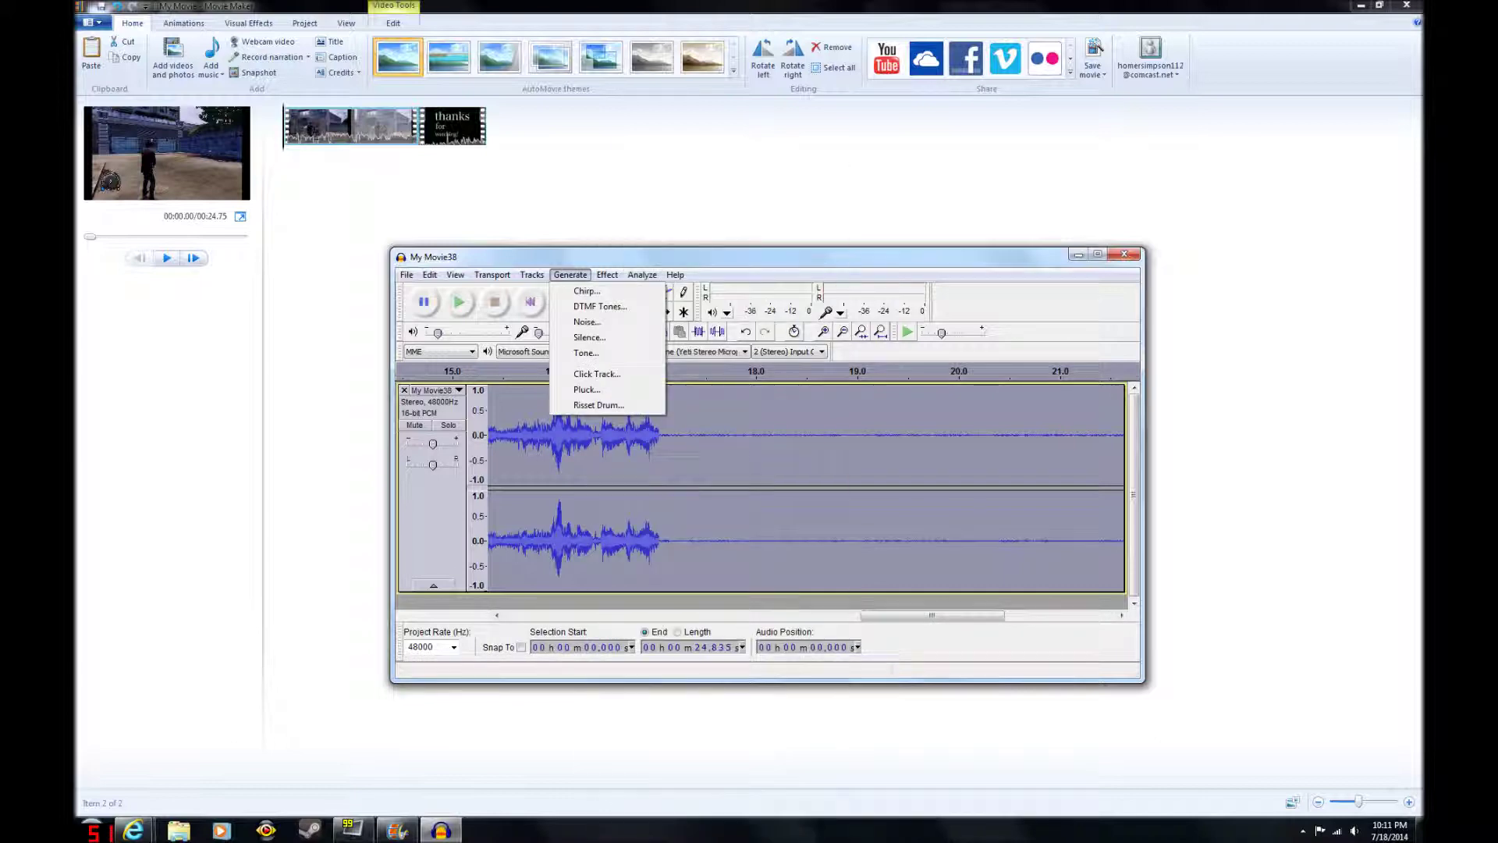
pyautogui.click(668, 406)
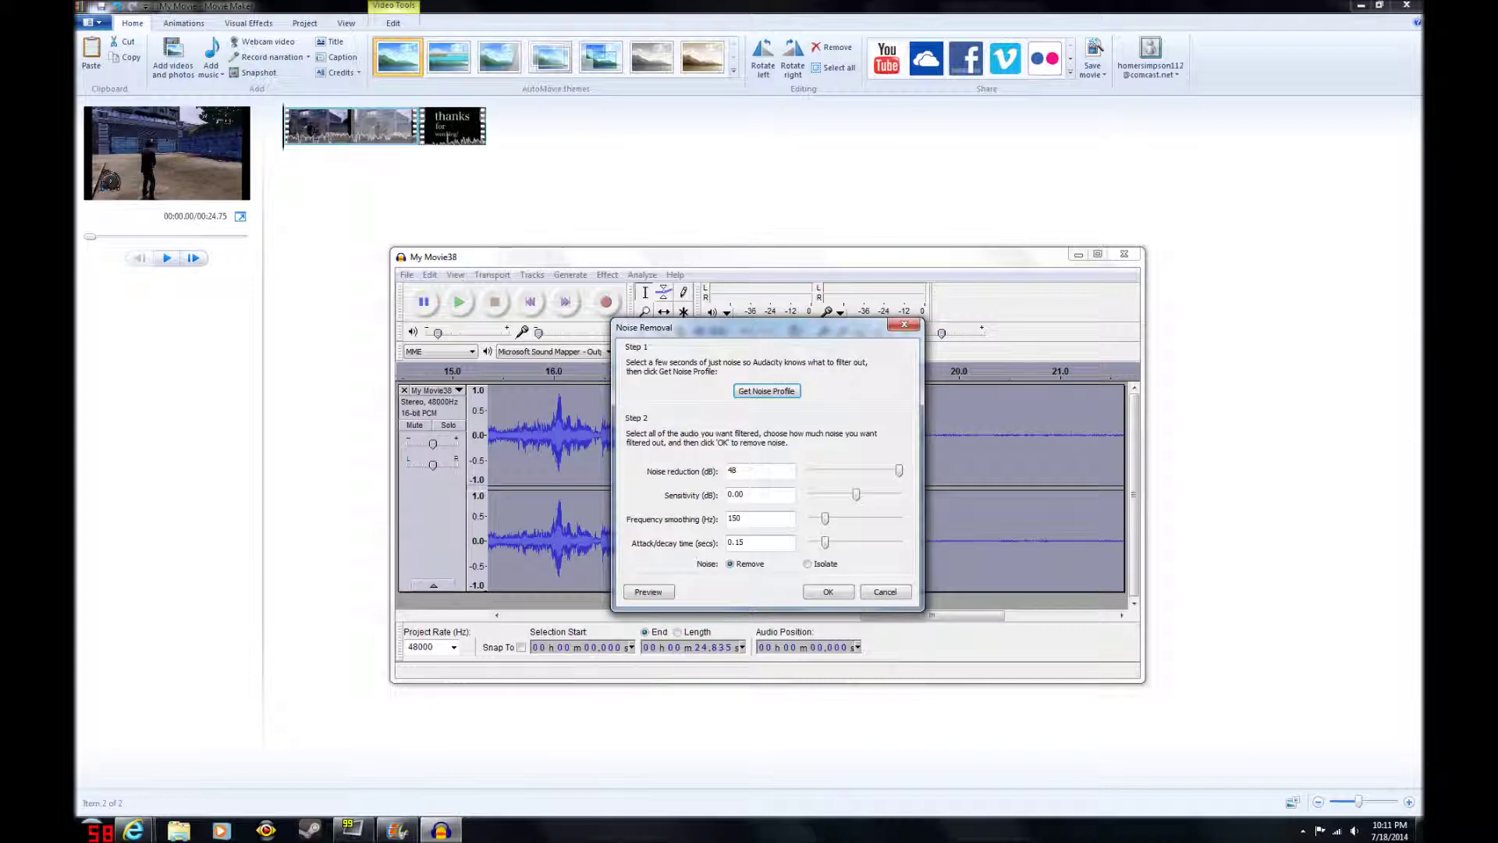
pyautogui.click(828, 591)
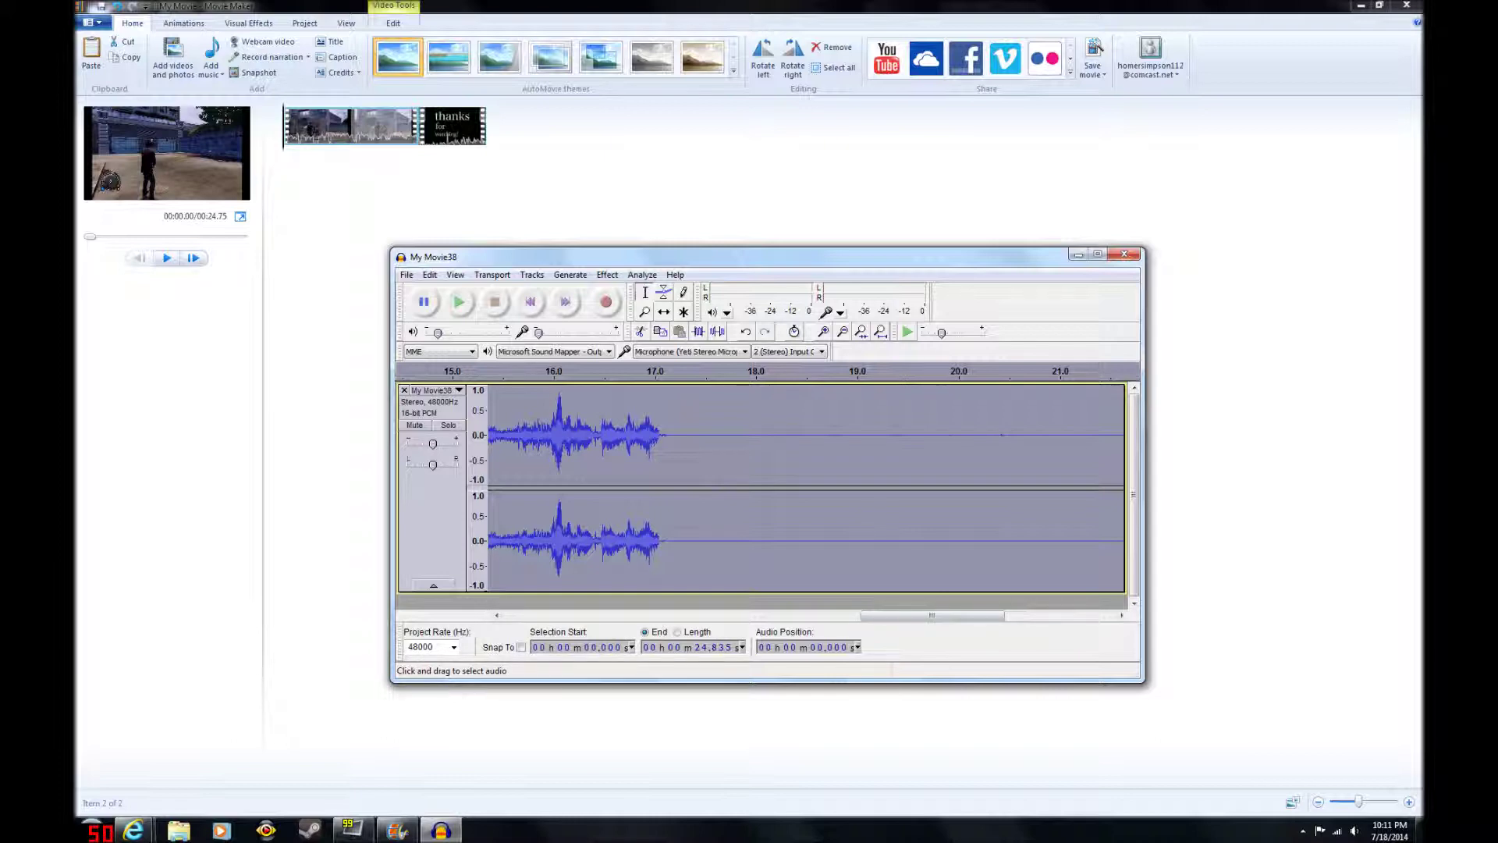
# Export the cleaned audio as My Movie38.mp3 in My Videos, then close Audacity without saving
pyautogui.click(407, 274)
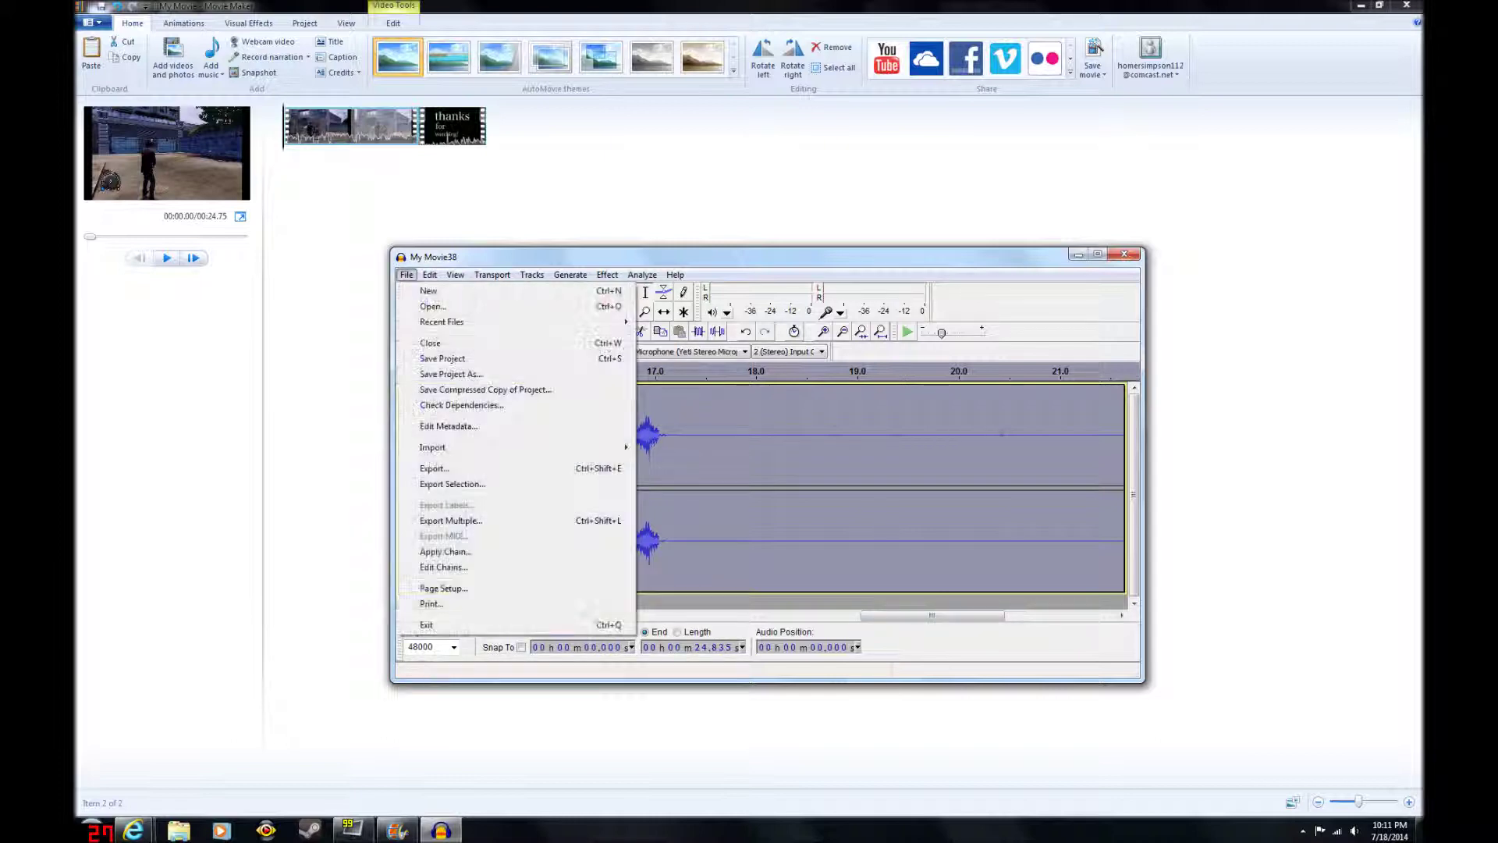
pyautogui.click(454, 467)
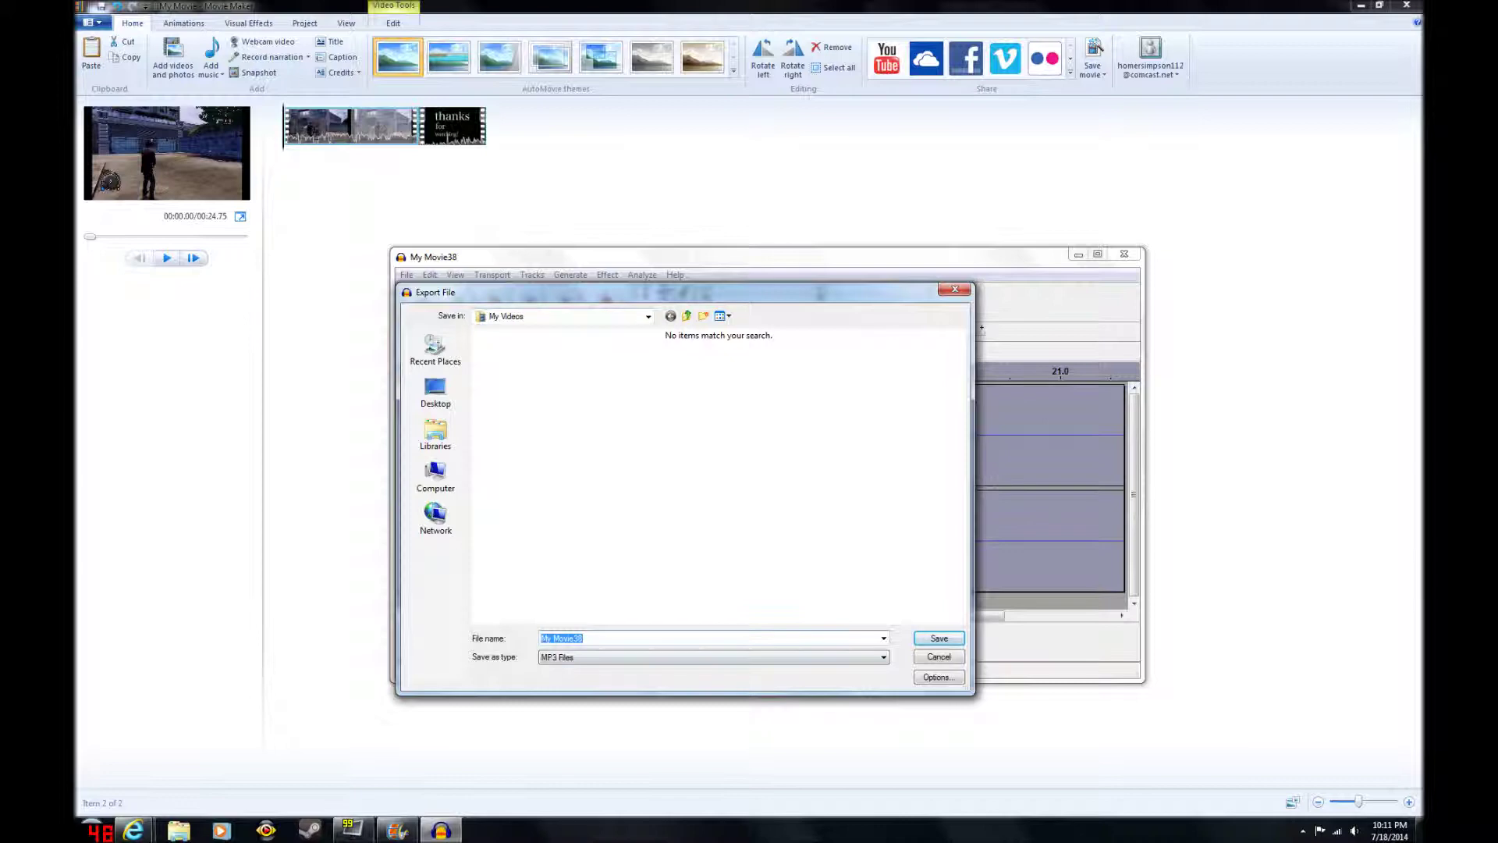
pyautogui.press('Return')
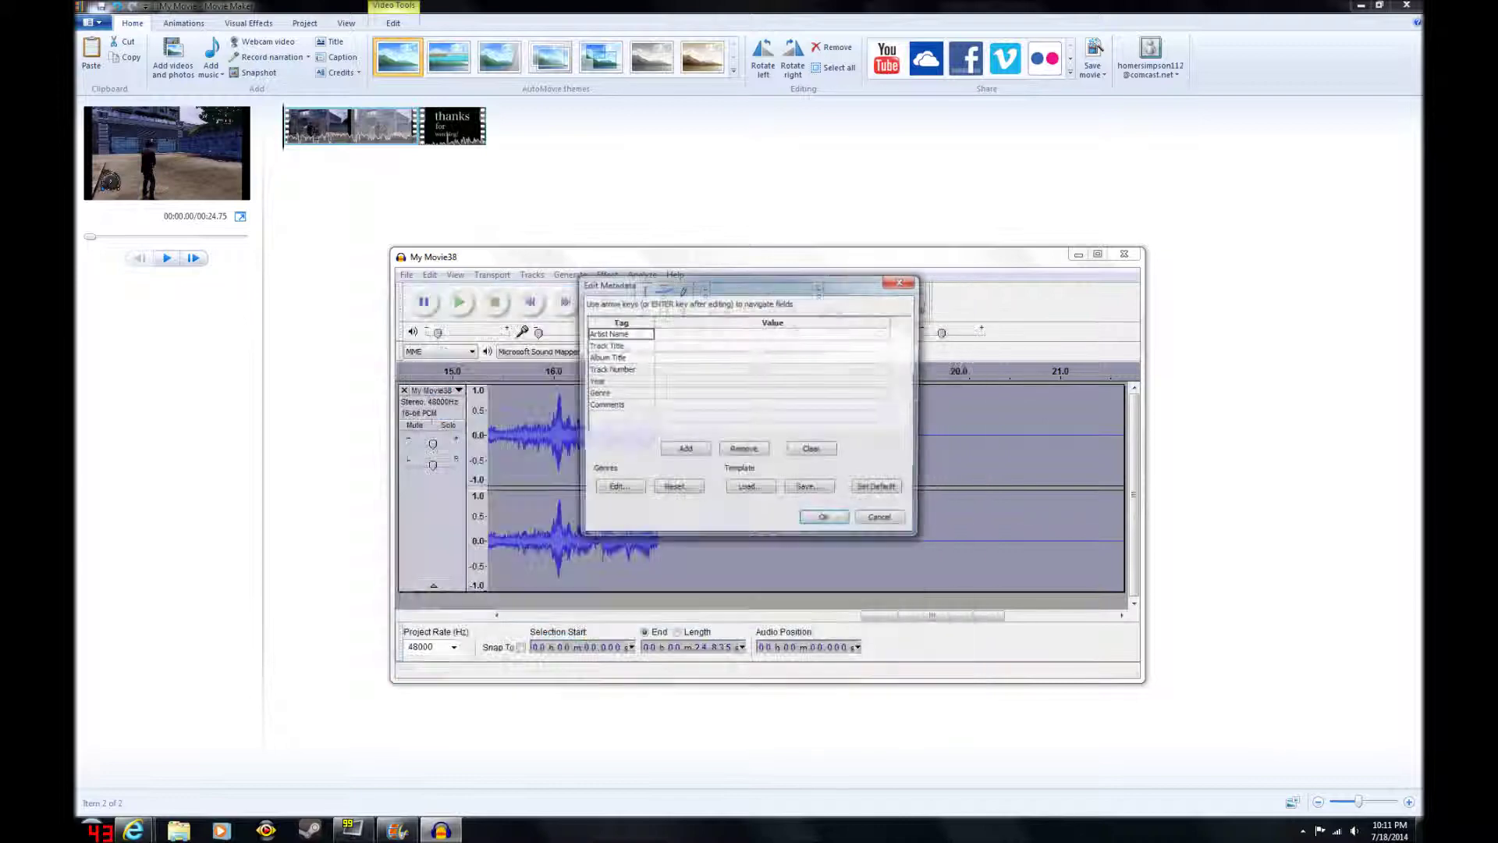
pyautogui.press('Return')
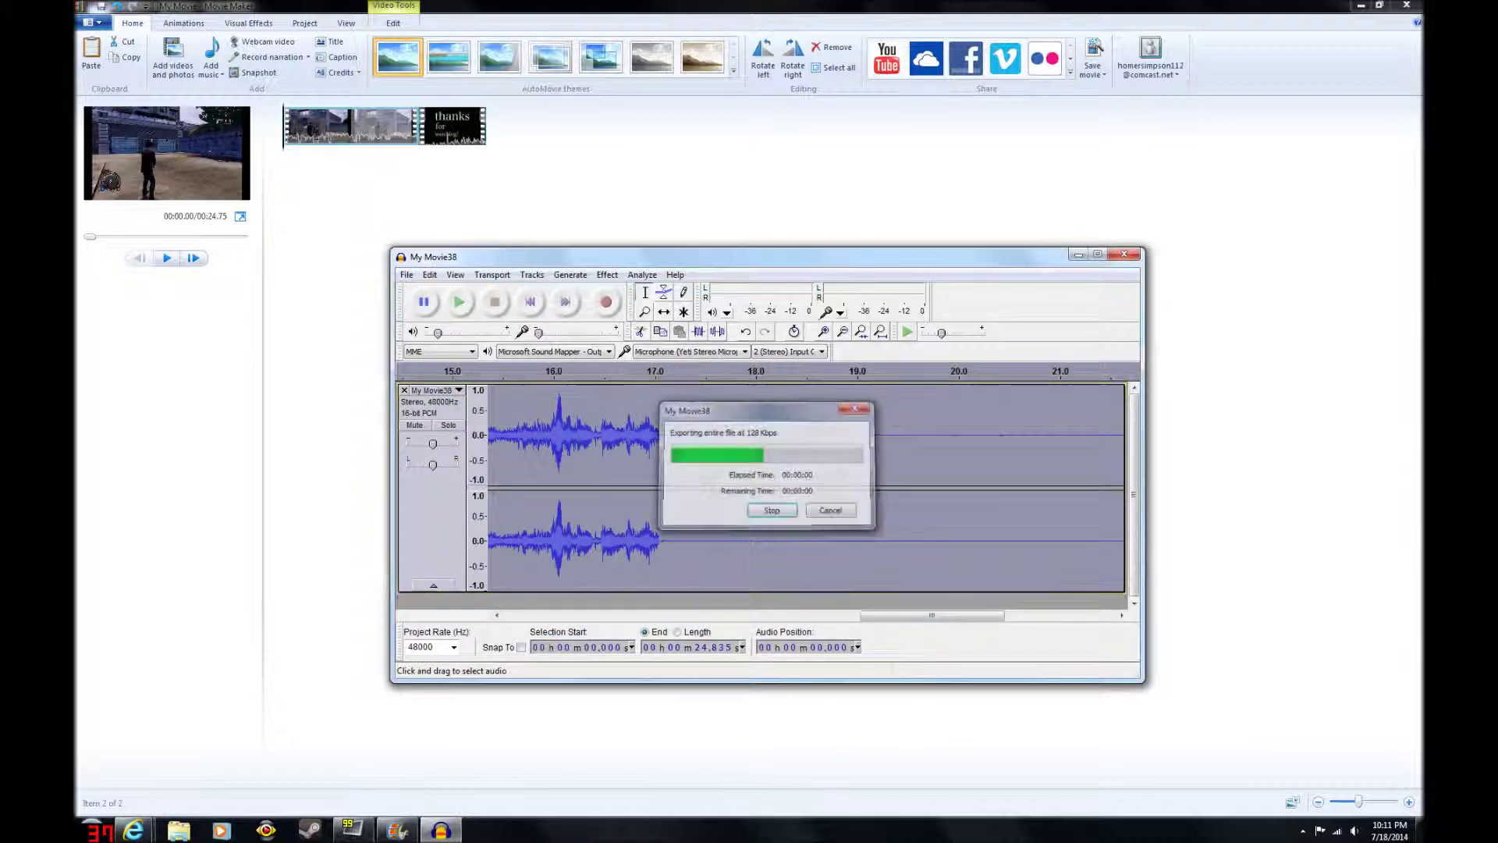
pyautogui.click(1126, 254)
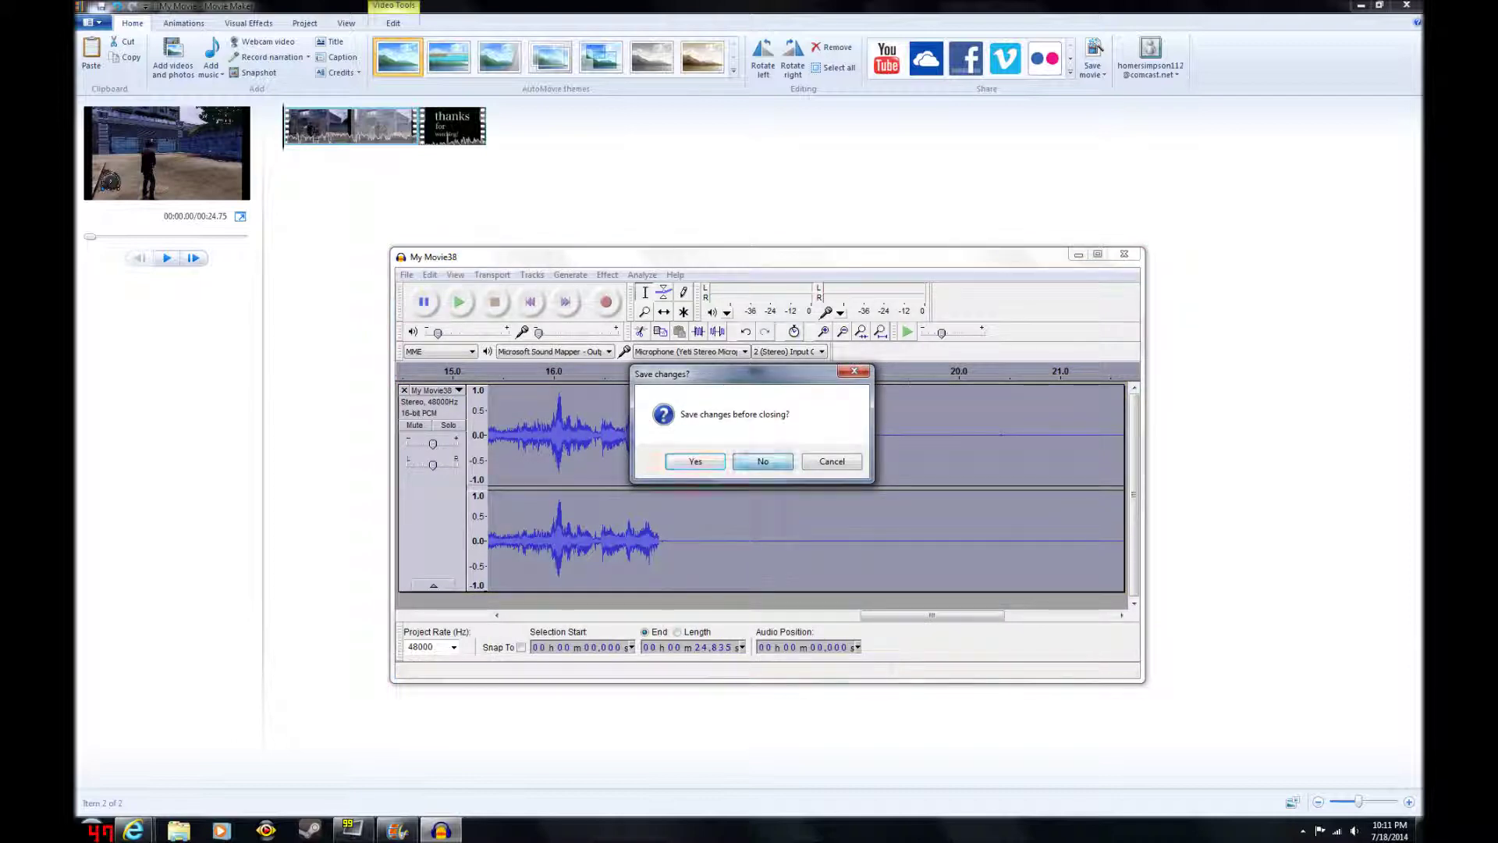
pyautogui.click(762, 462)
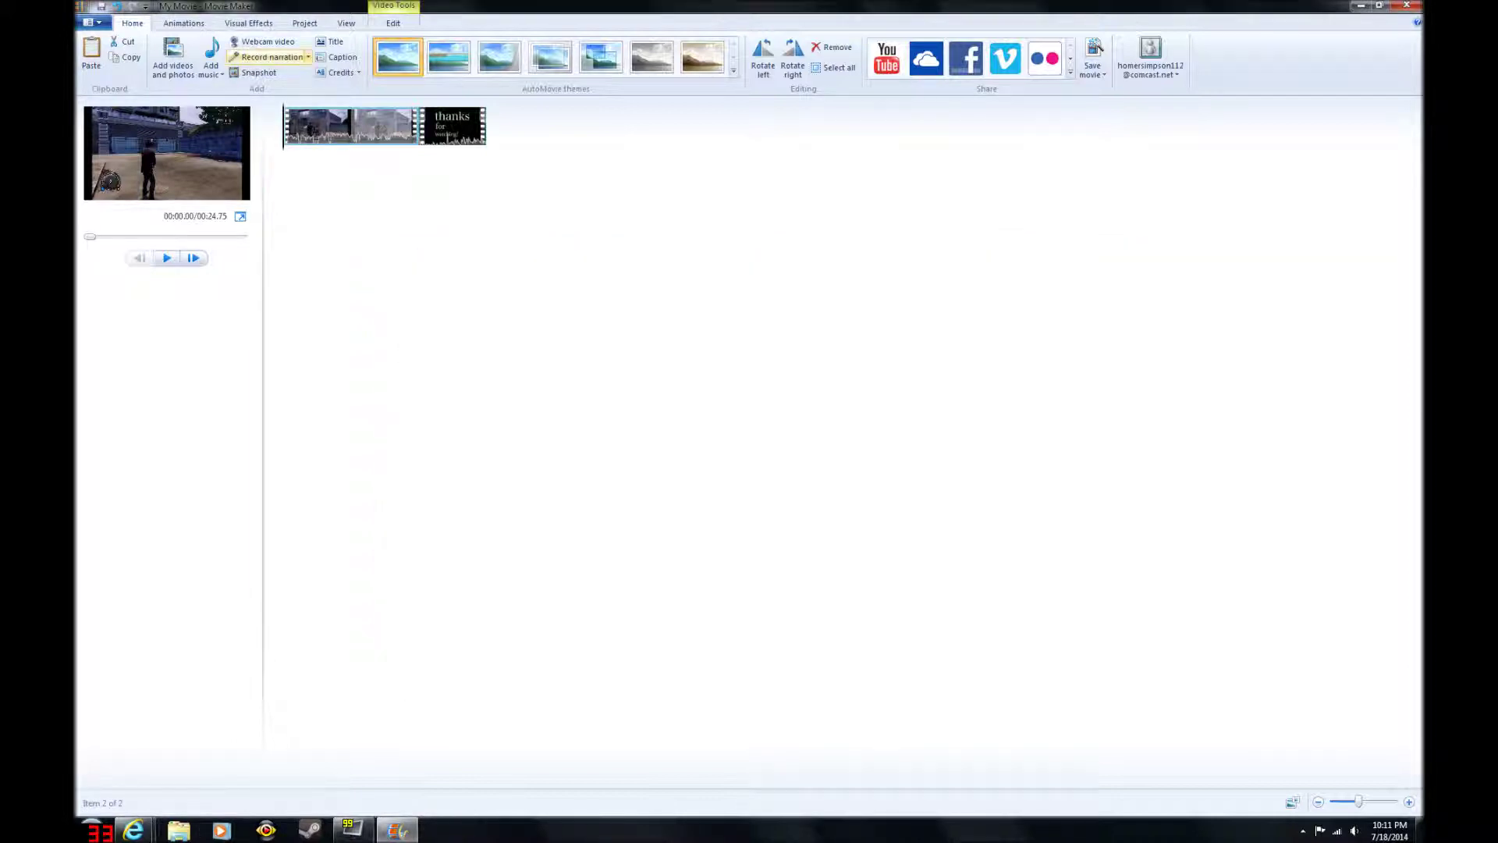
# Mute the clip by sliding its video volume all the way down
pyautogui.click(393, 22)
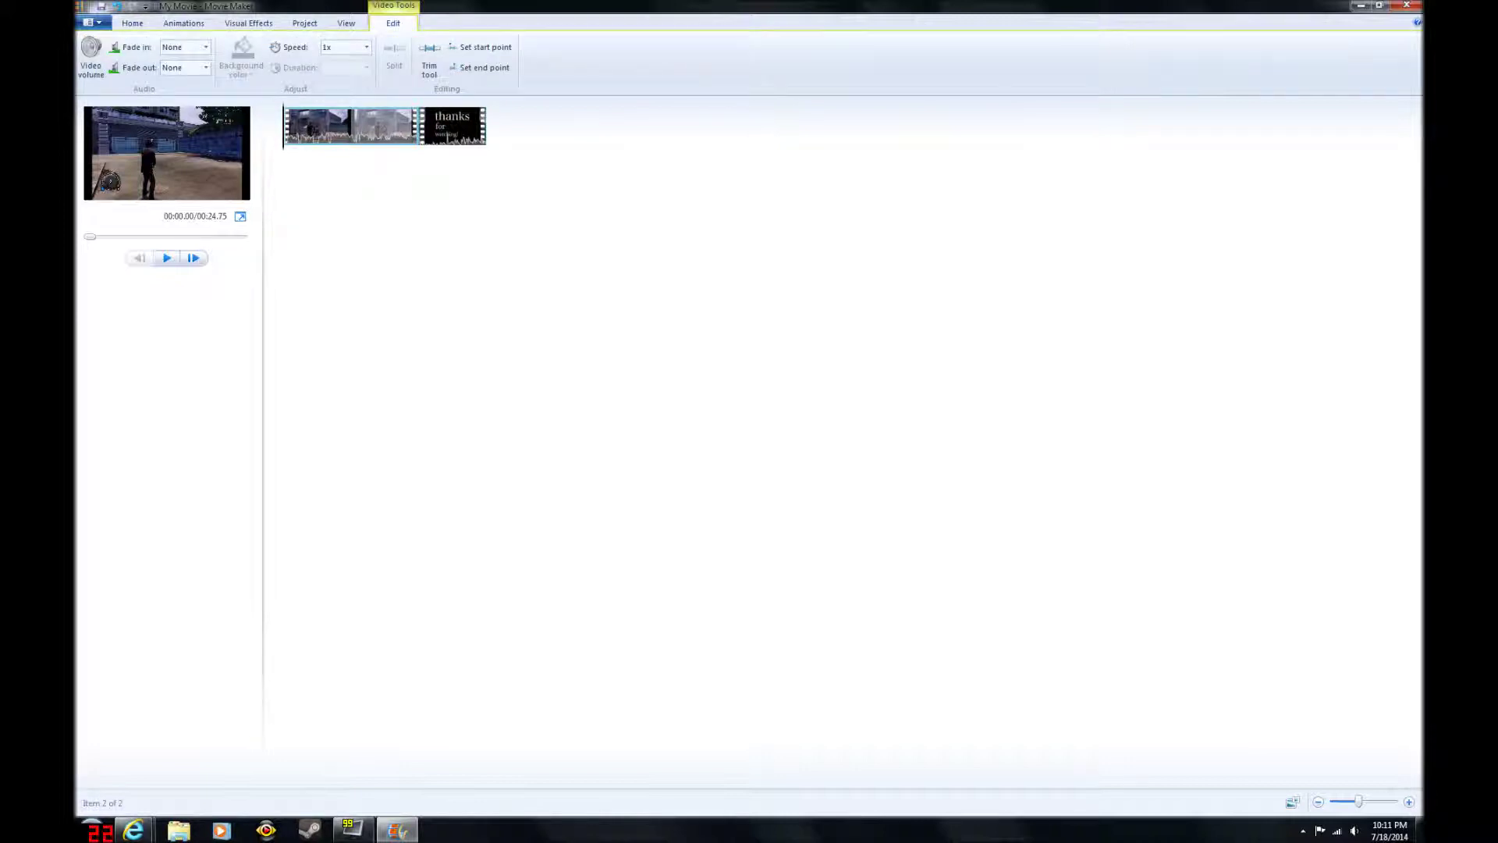
pyautogui.click(90, 56)
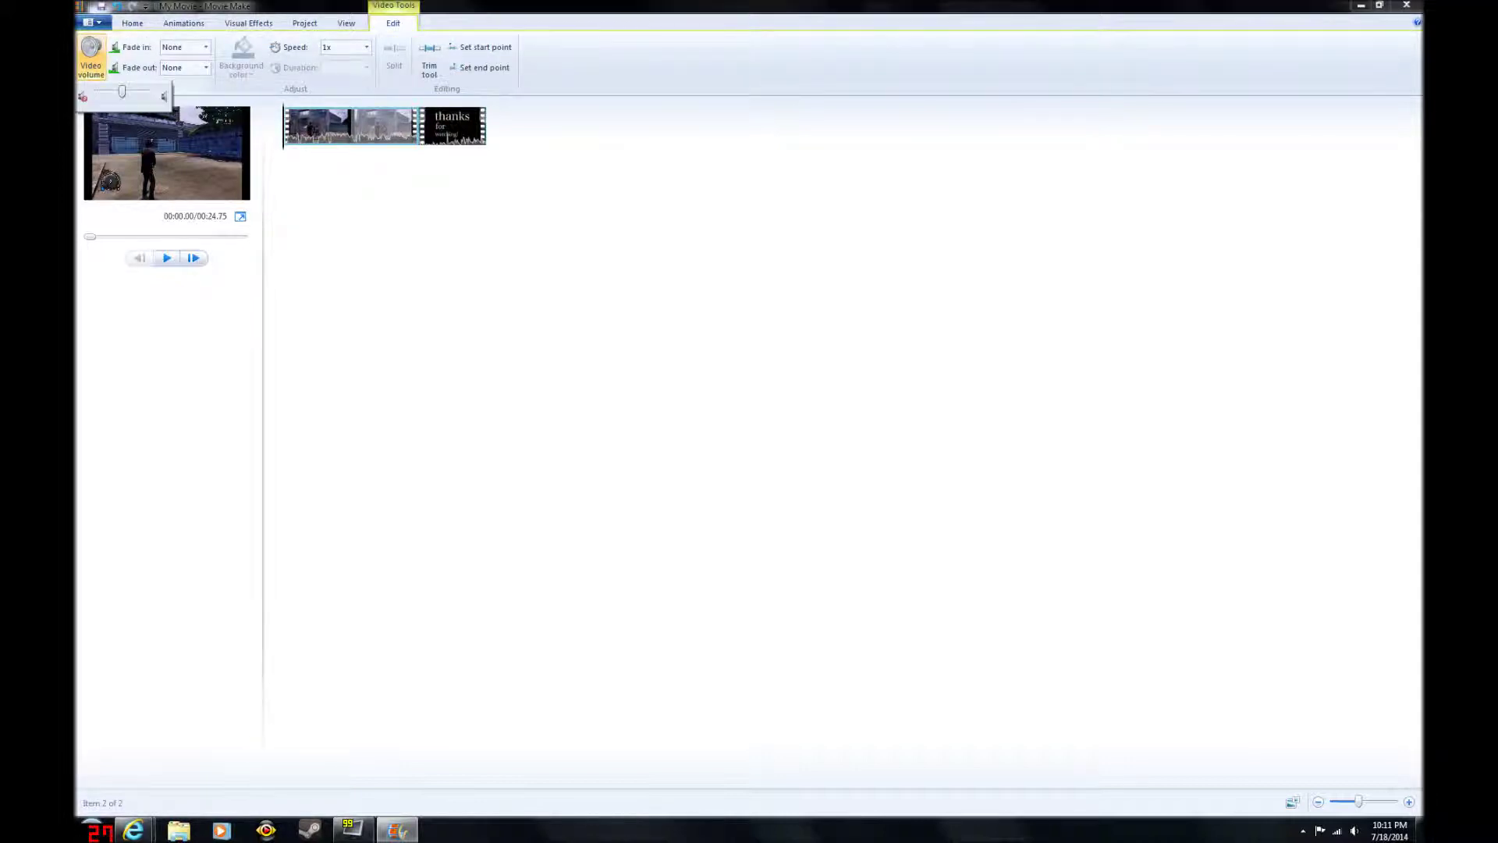
pyautogui.moveTo(122, 91); pyautogui.dragTo(97, 91)
# Save the movie for high-definition display as My Movie39.wmv and dismiss the completion notice
pyautogui.click(90, 22)
pyautogui.moveTo(124, 203)
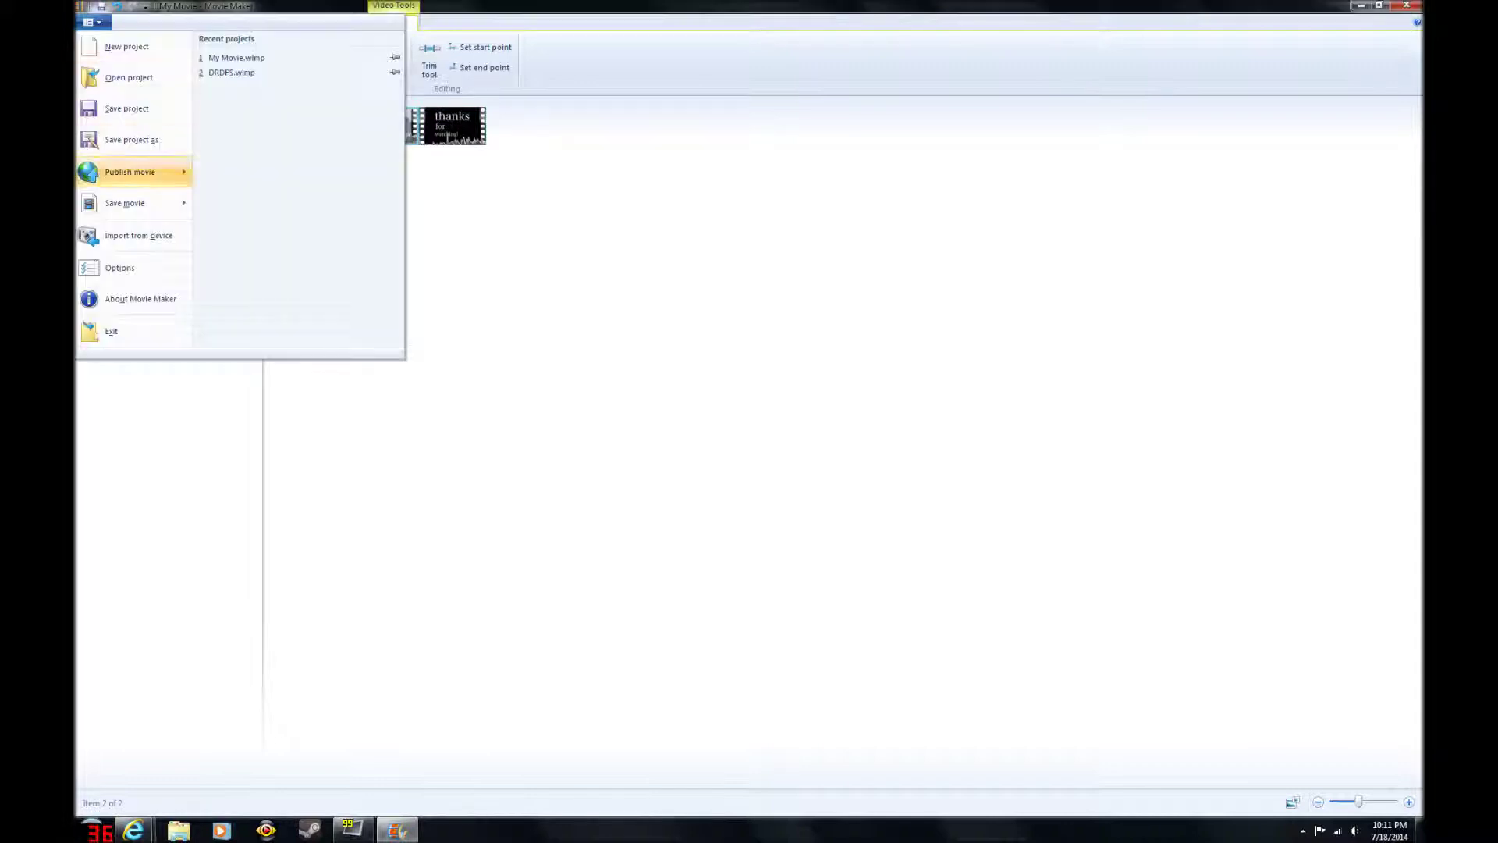
pyautogui.click(281, 109)
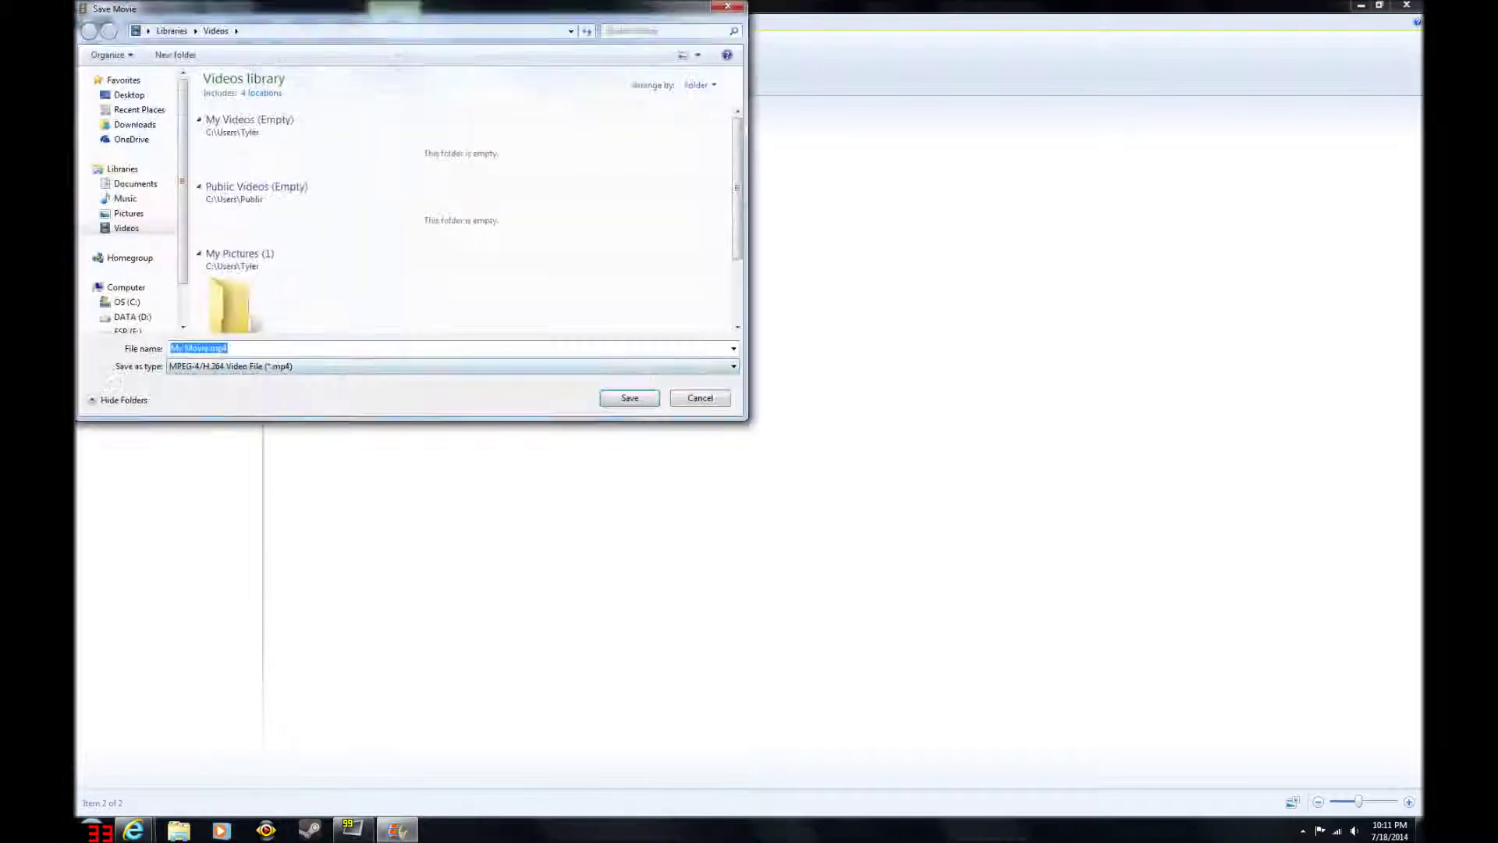
pyautogui.click(451, 365)
pyautogui.click(235, 375)
pyautogui.hotkey('shift', 'Tab')
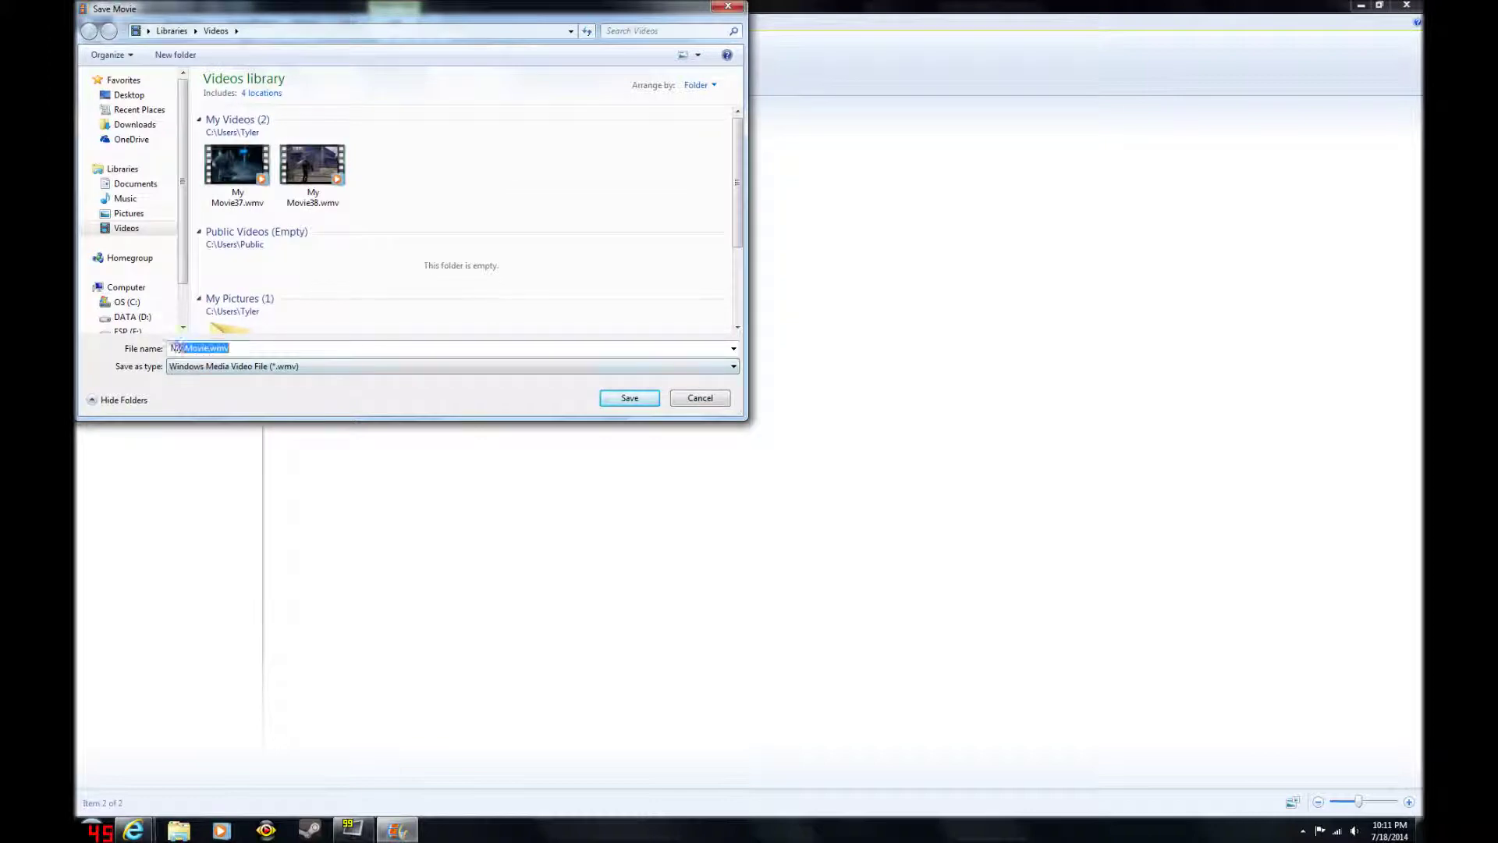
pyautogui.click(203, 348)
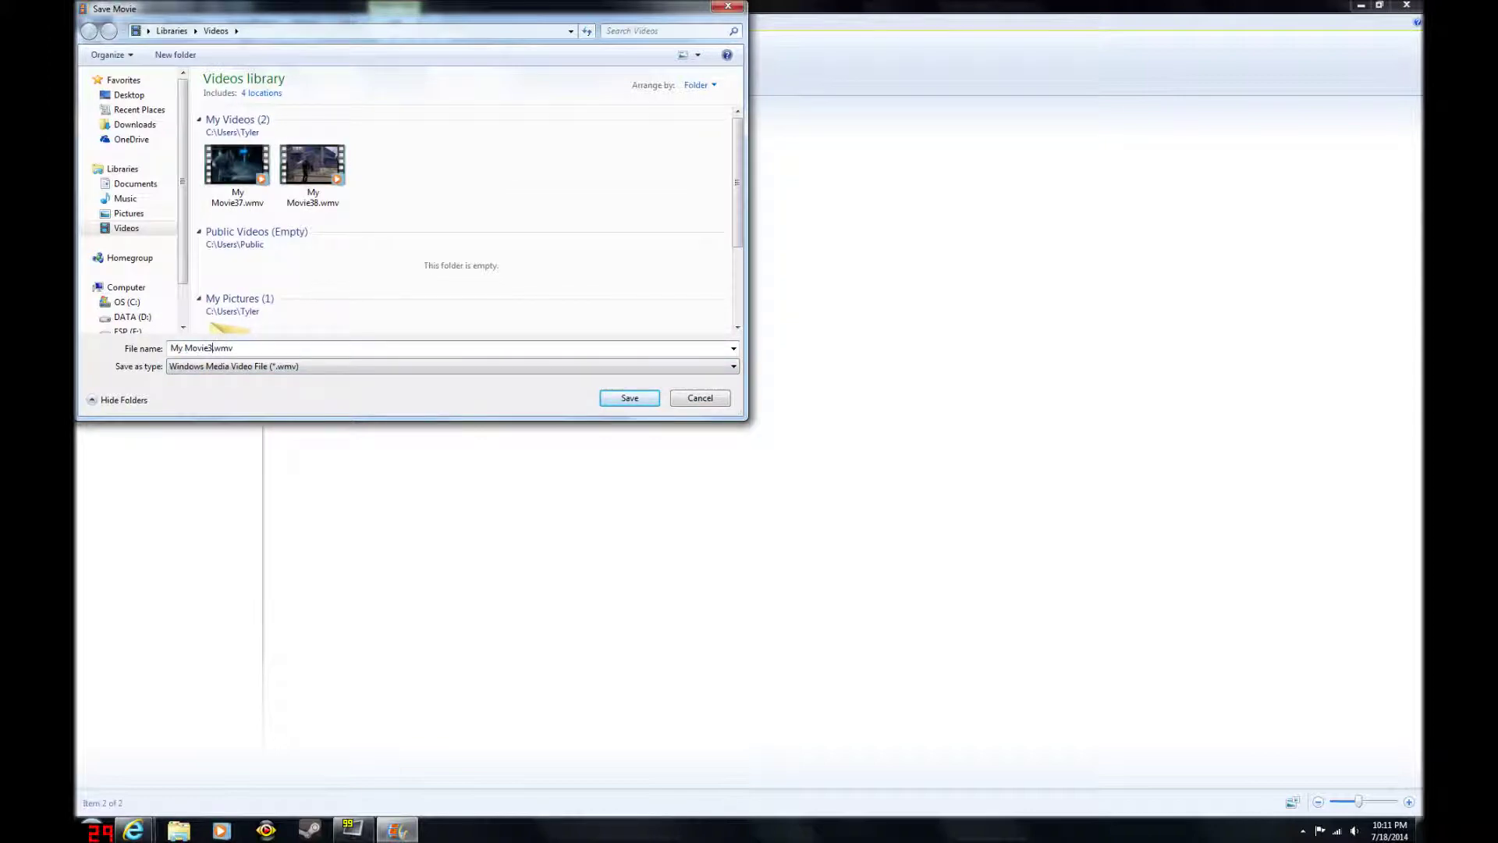
pyautogui.write('39')
pyautogui.press('Return')
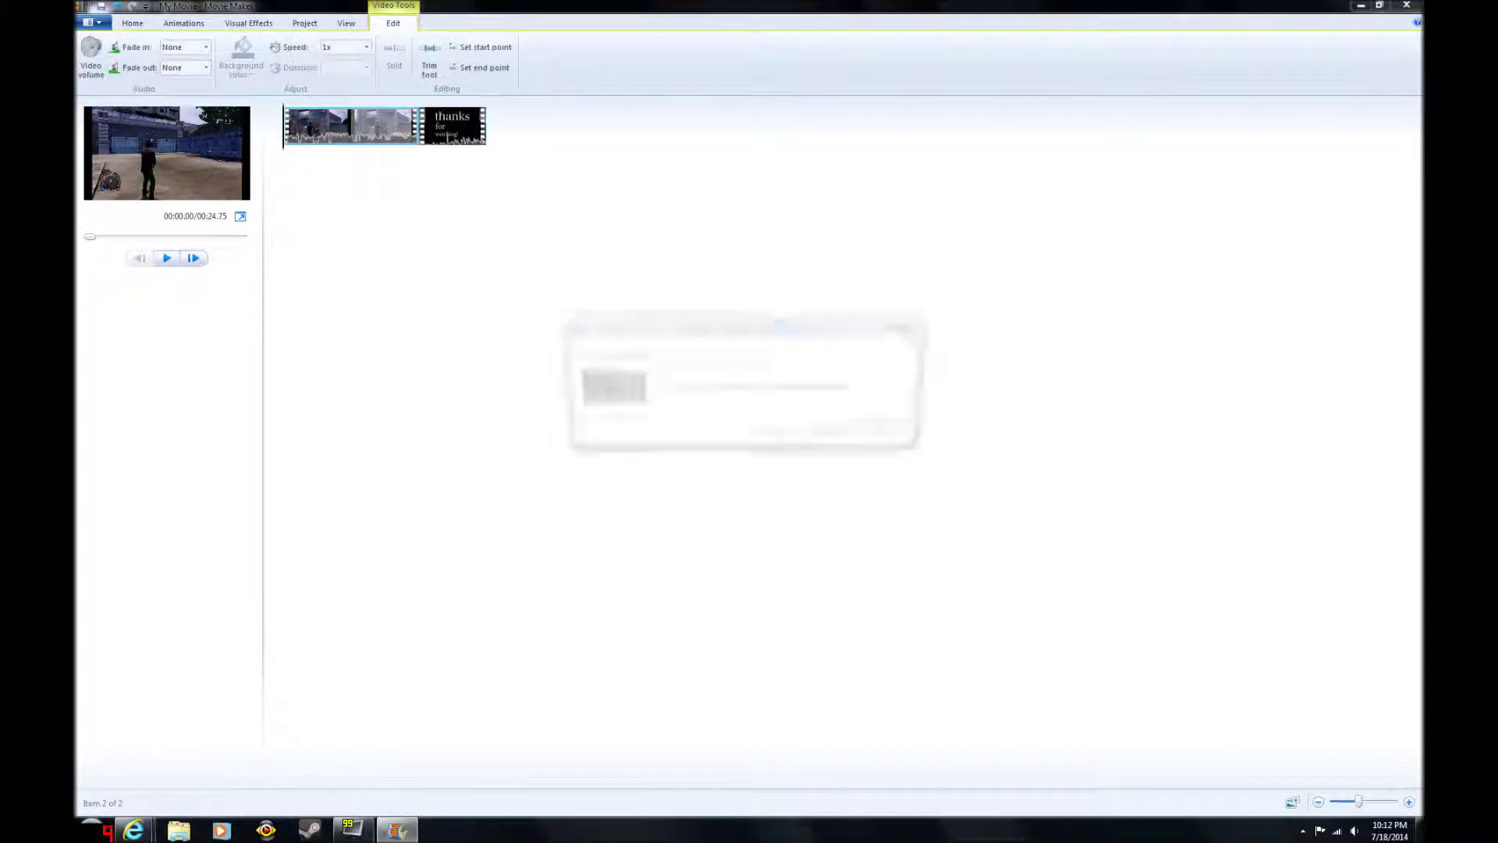
pyautogui.press('Return')
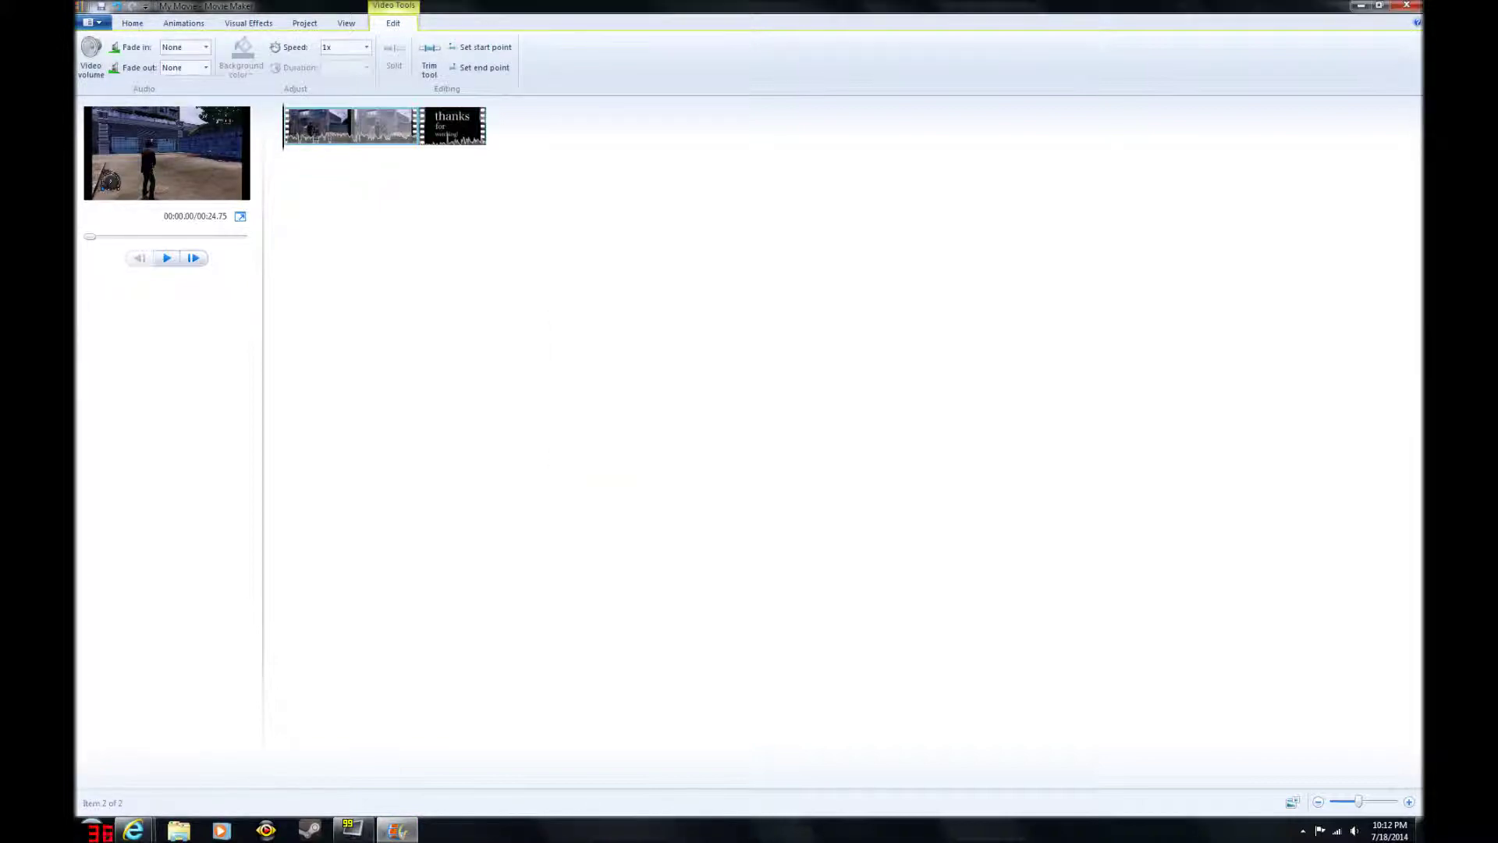
# Drag My Movie38.mp3 from Explorer's Videos library onto the storyboard as the music track
pyautogui.click(178, 830)
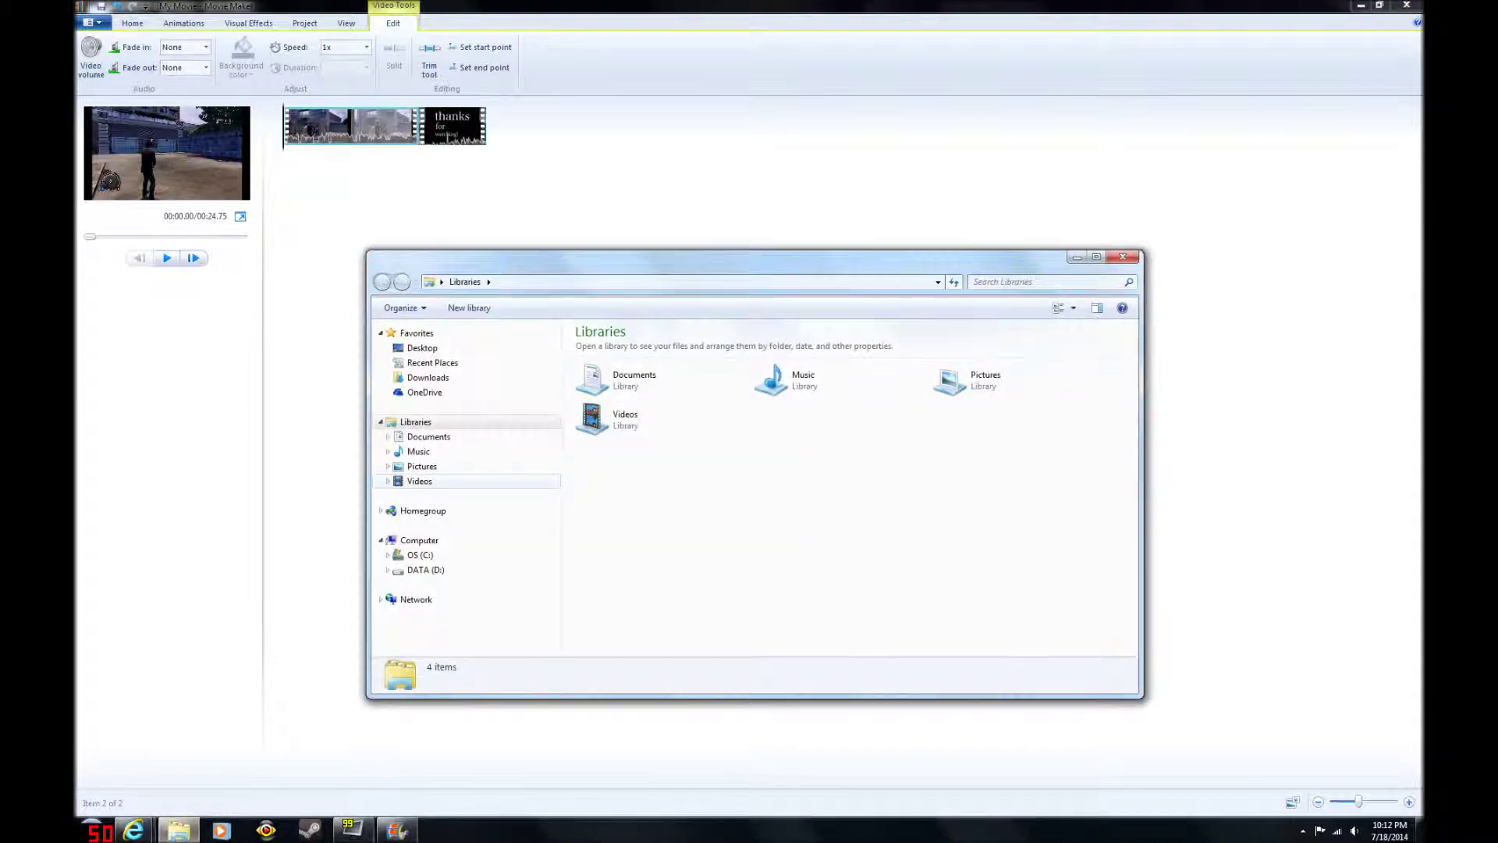
pyautogui.click(419, 481)
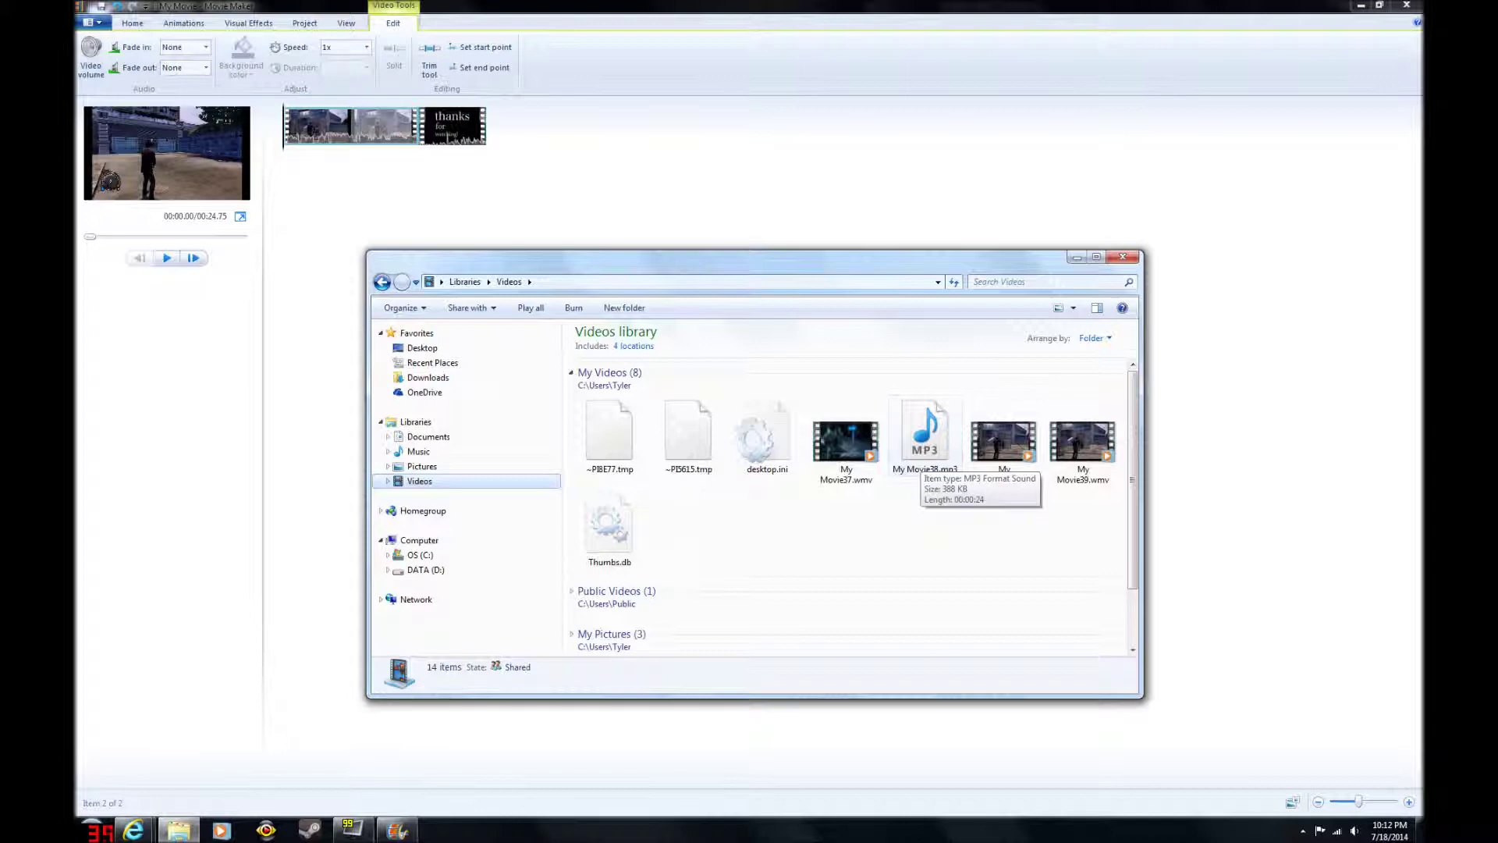
pyautogui.moveTo(950, 455); pyautogui.dragTo(281, 131)
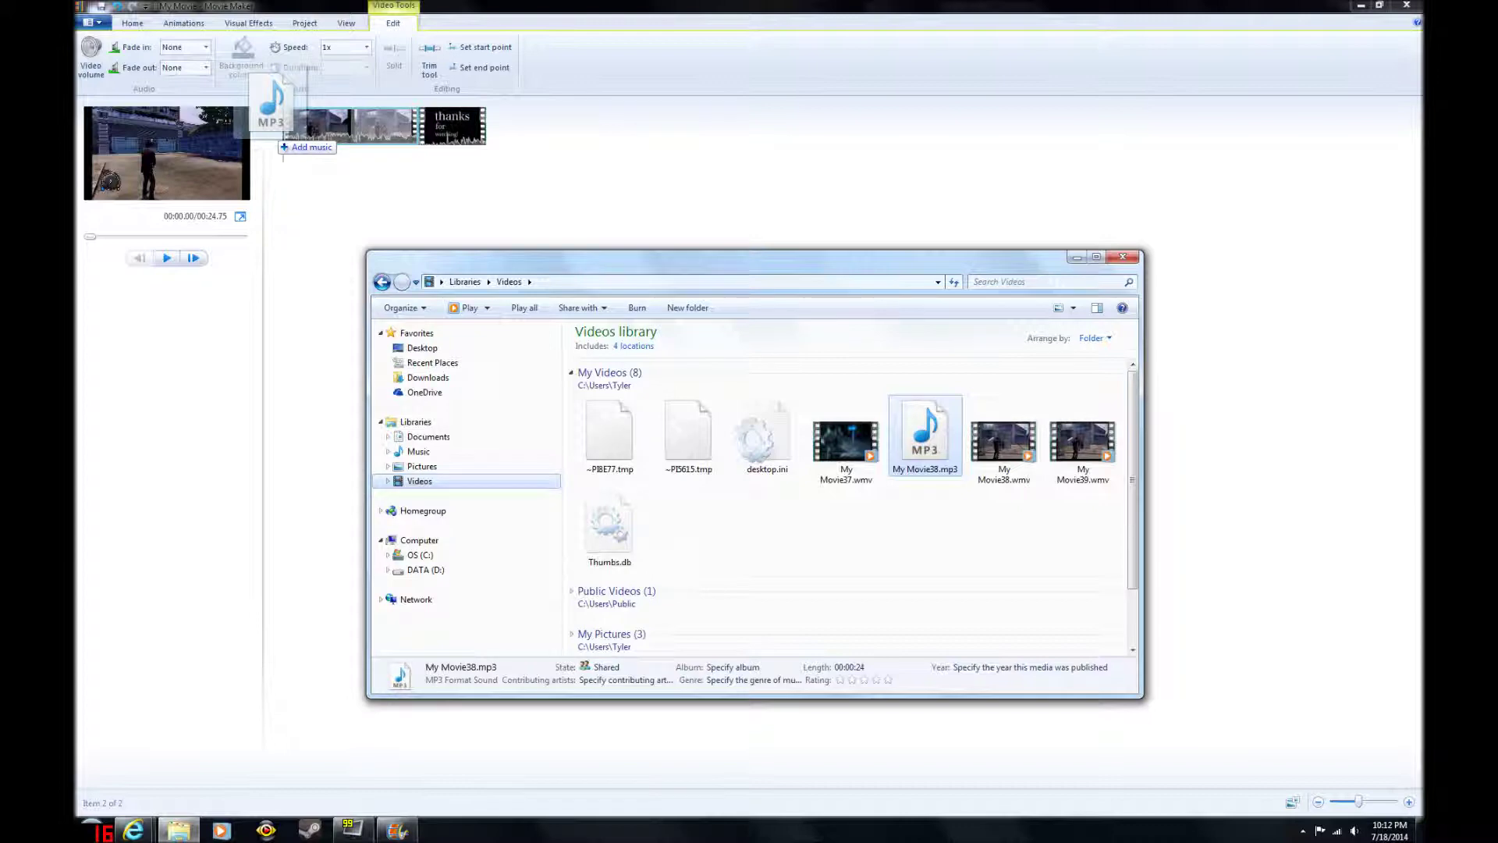
pyautogui.moveTo(281, 131); pyautogui.dragTo(281, 131)
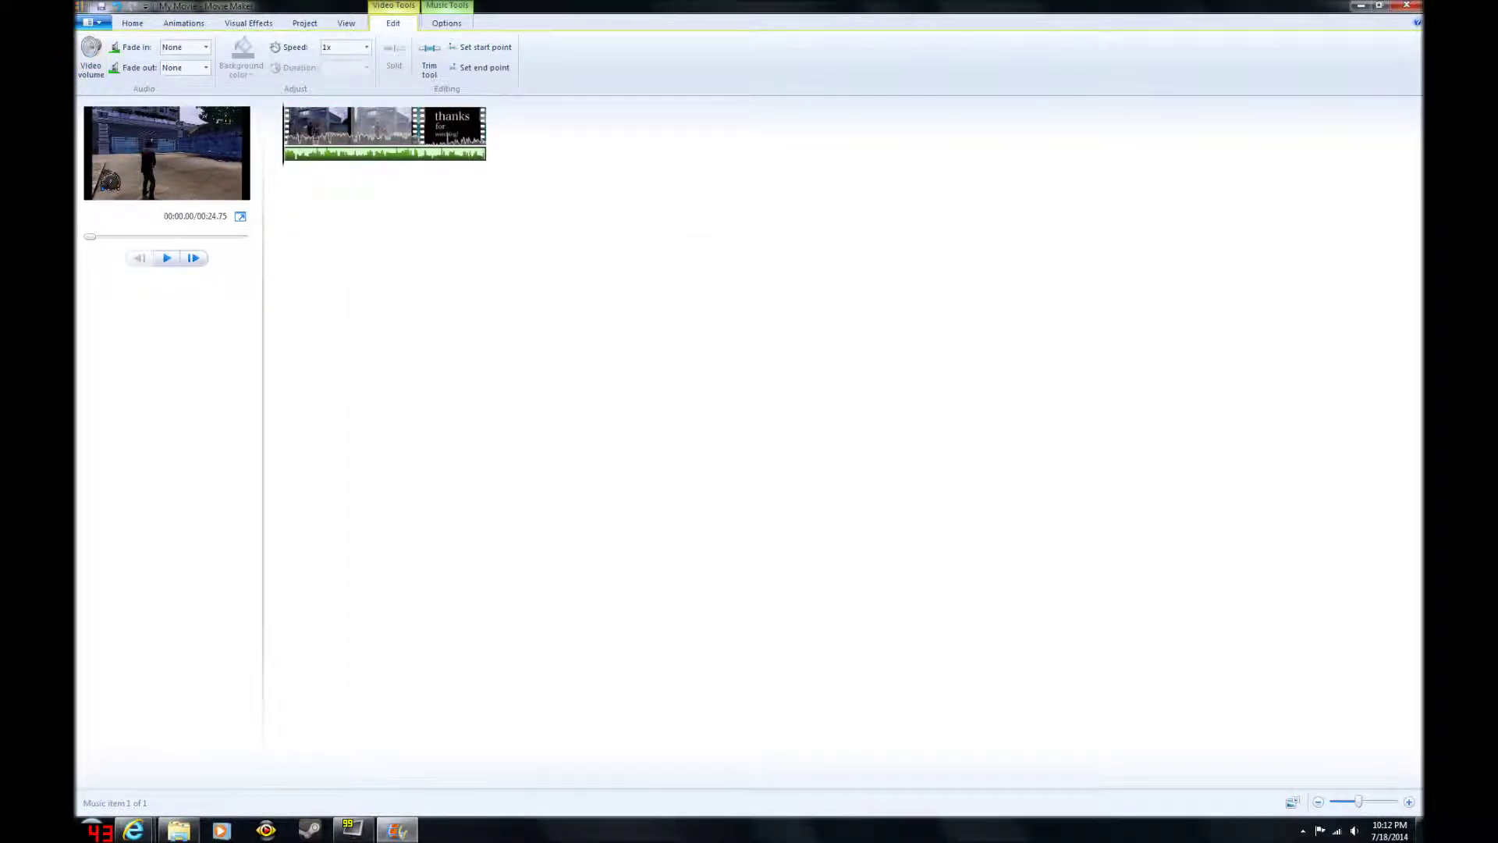
pyautogui.click(94, 23)
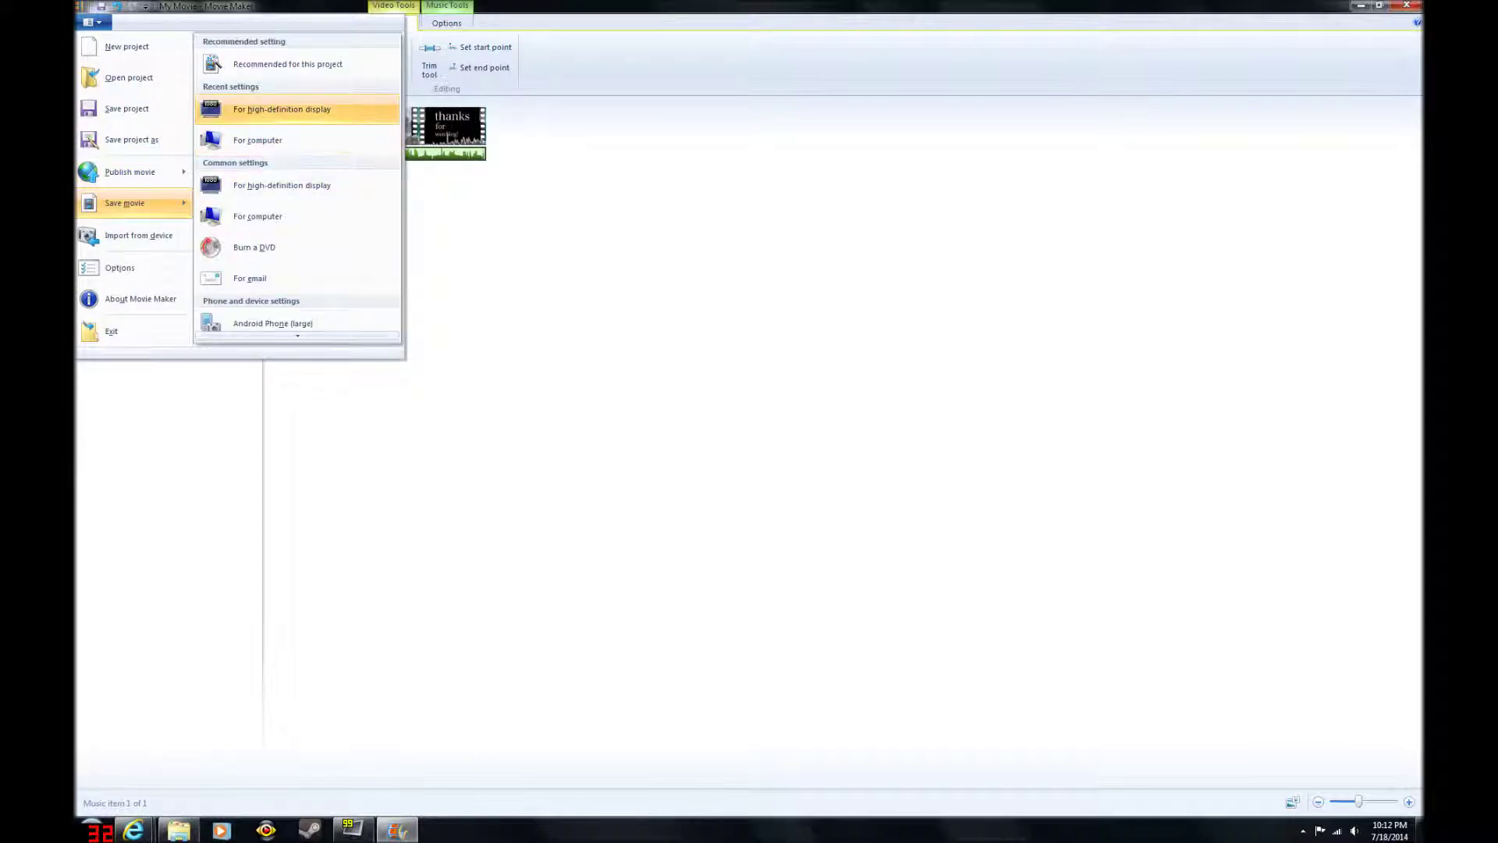
# Save the movie for high-definition display as a Windows Media Video named My Movie40
pyautogui.click(281, 109)
pyautogui.click(451, 365)
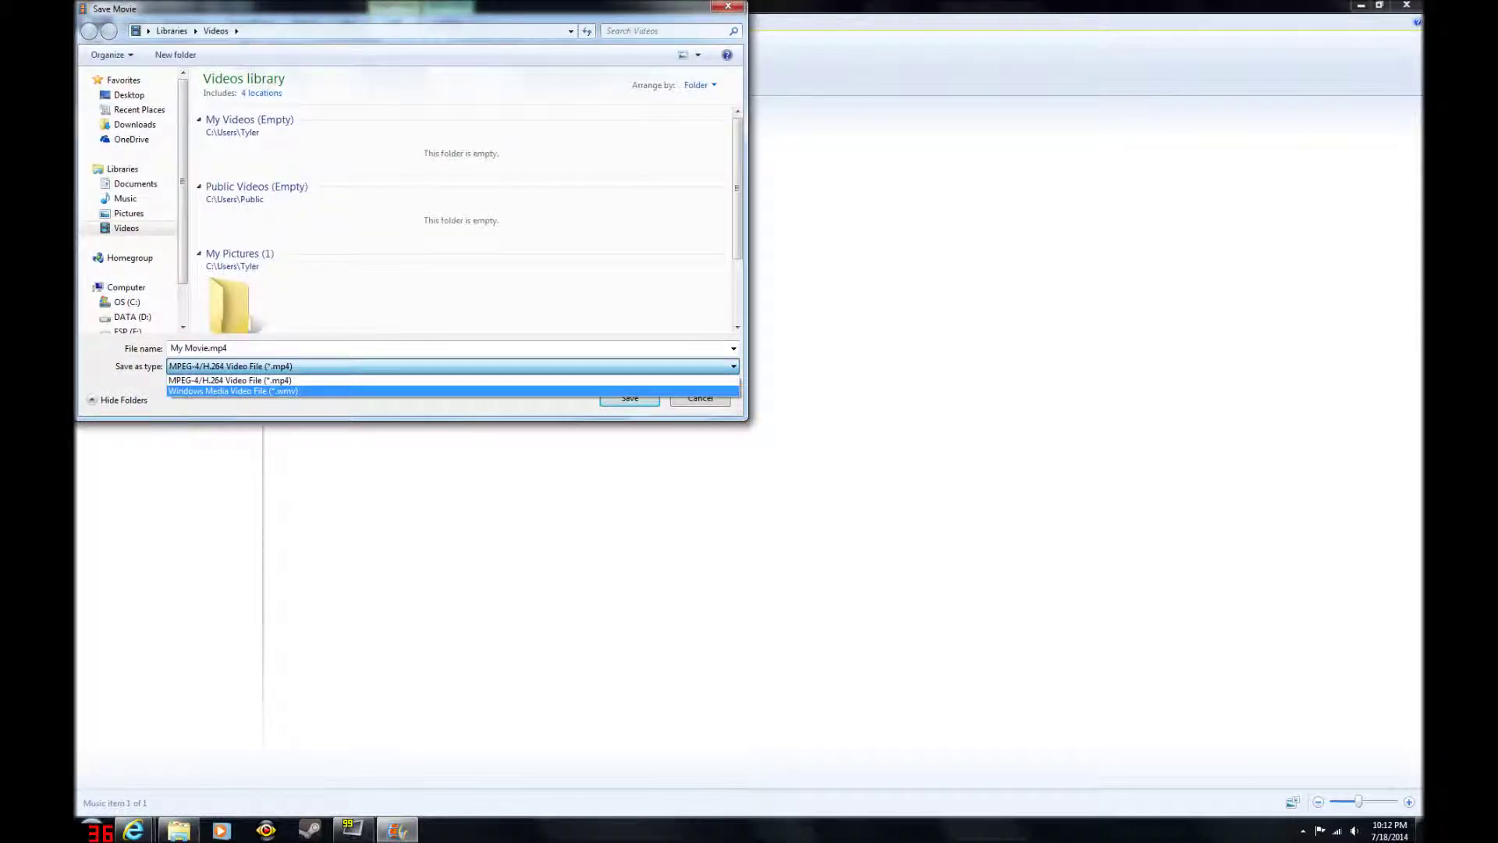
pyautogui.click(234, 391)
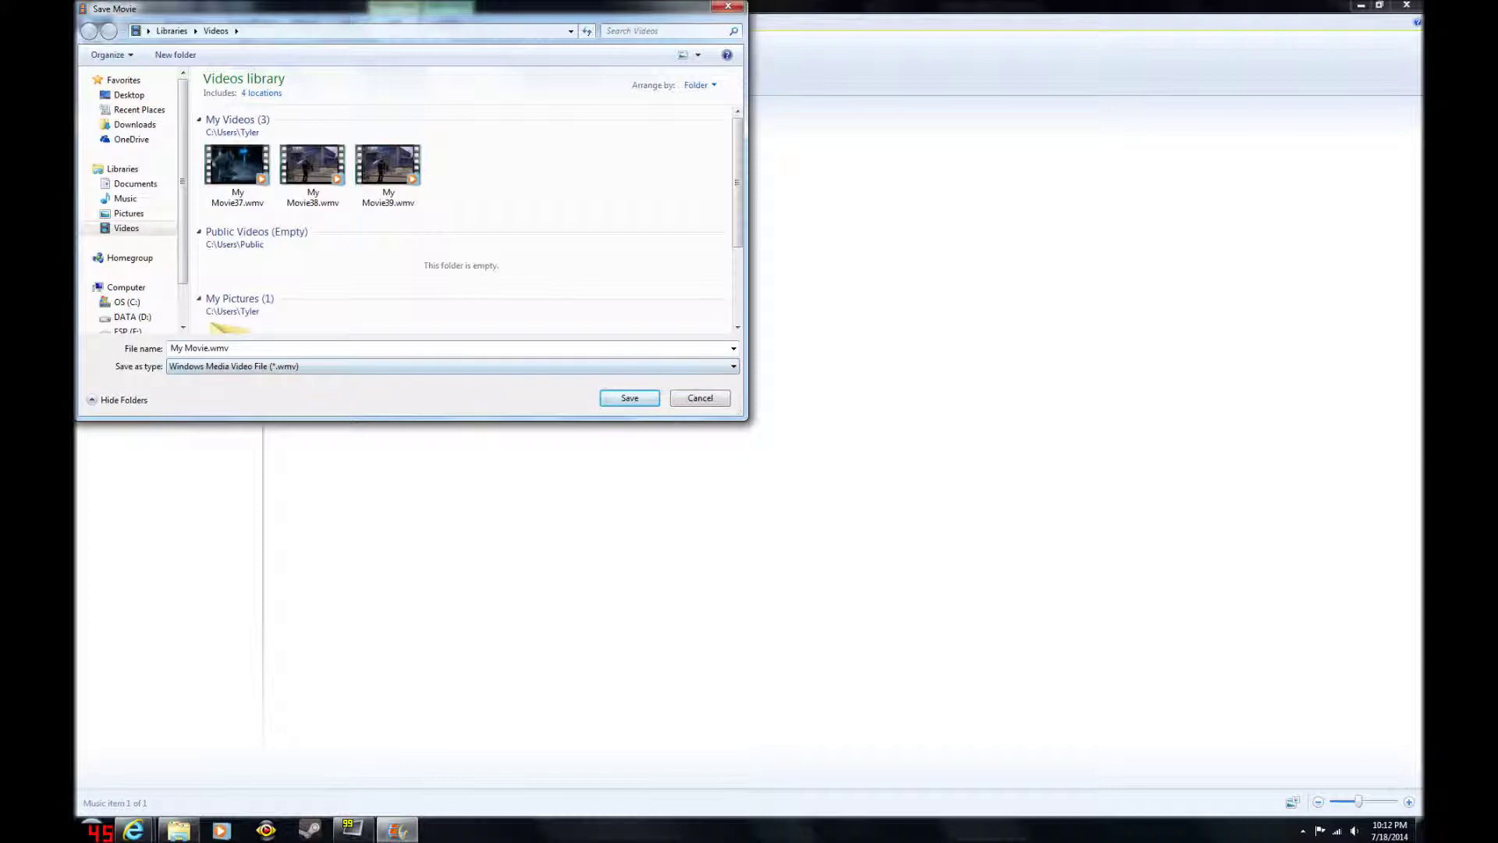
pyautogui.click(210, 348)
pyautogui.write('4')
pyautogui.write('0')
pyautogui.press('Return')
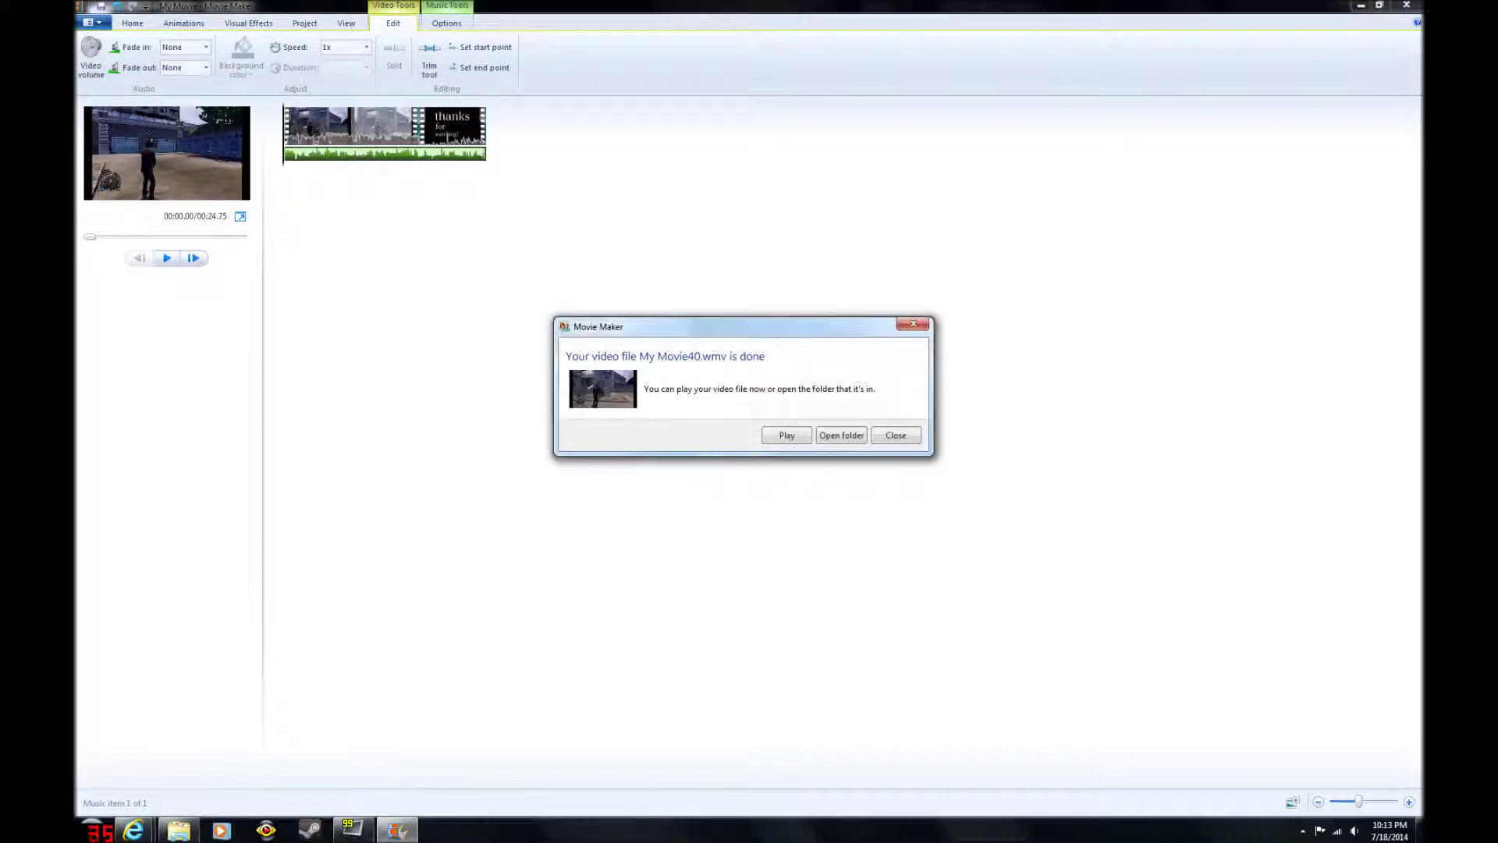
# Dismiss the save-finished notice and bring the Videos library window forward
pyautogui.click(896, 434)
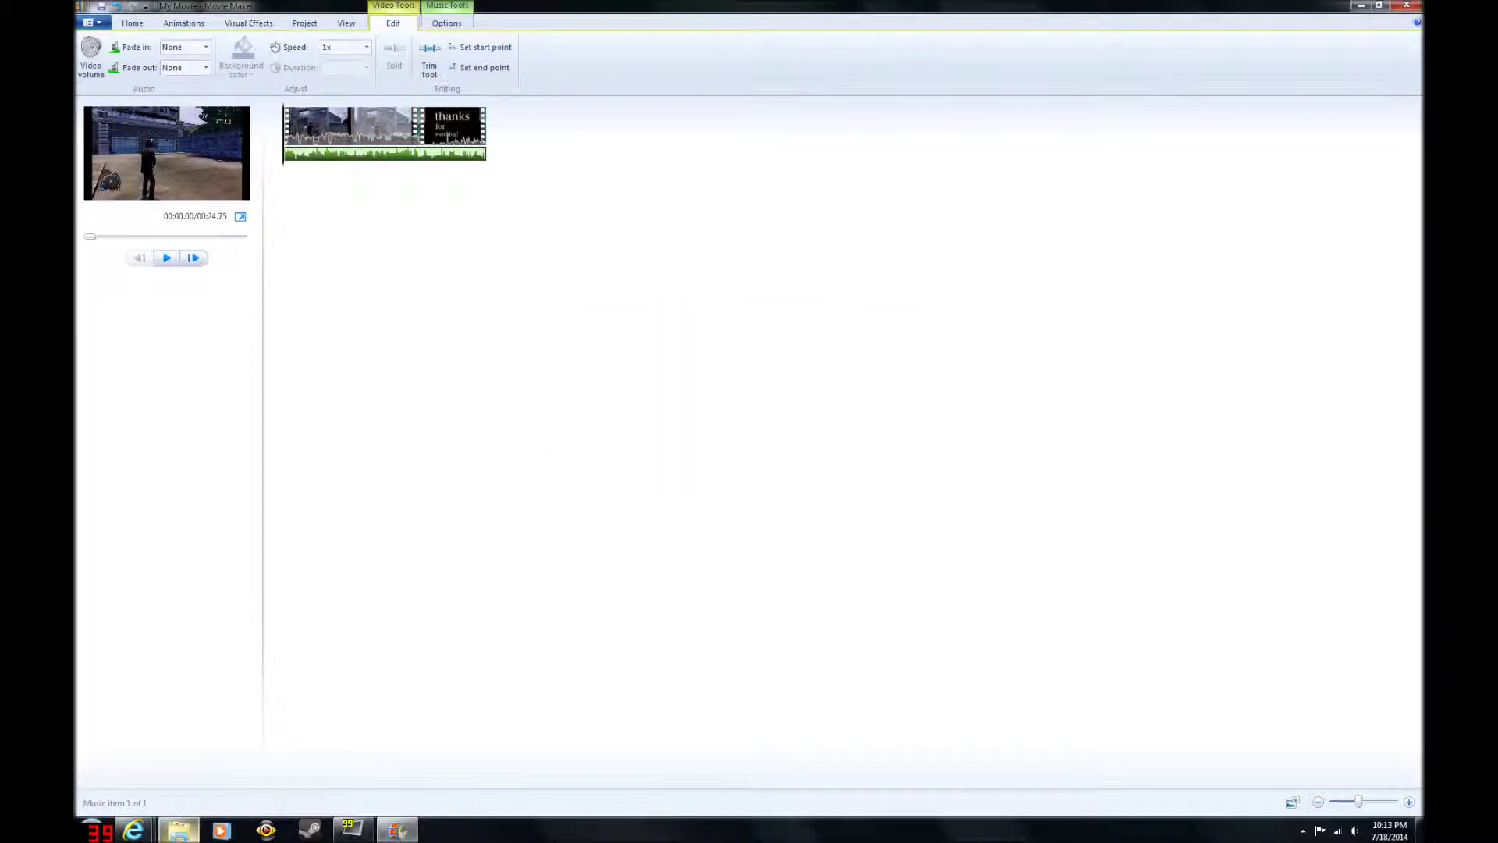
pyautogui.moveTo(178, 830)
pyautogui.click(178, 755)
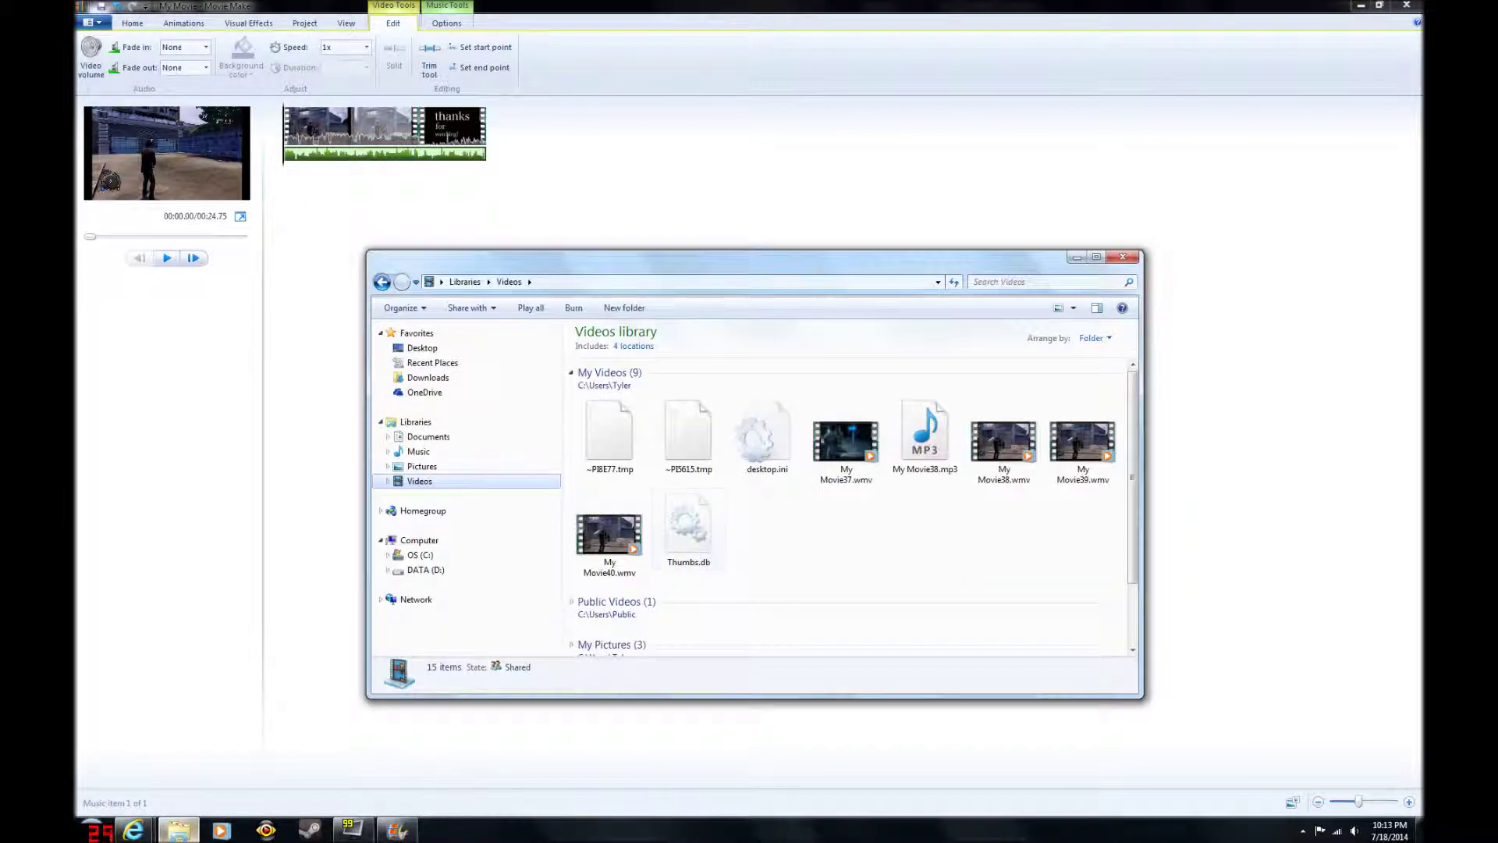